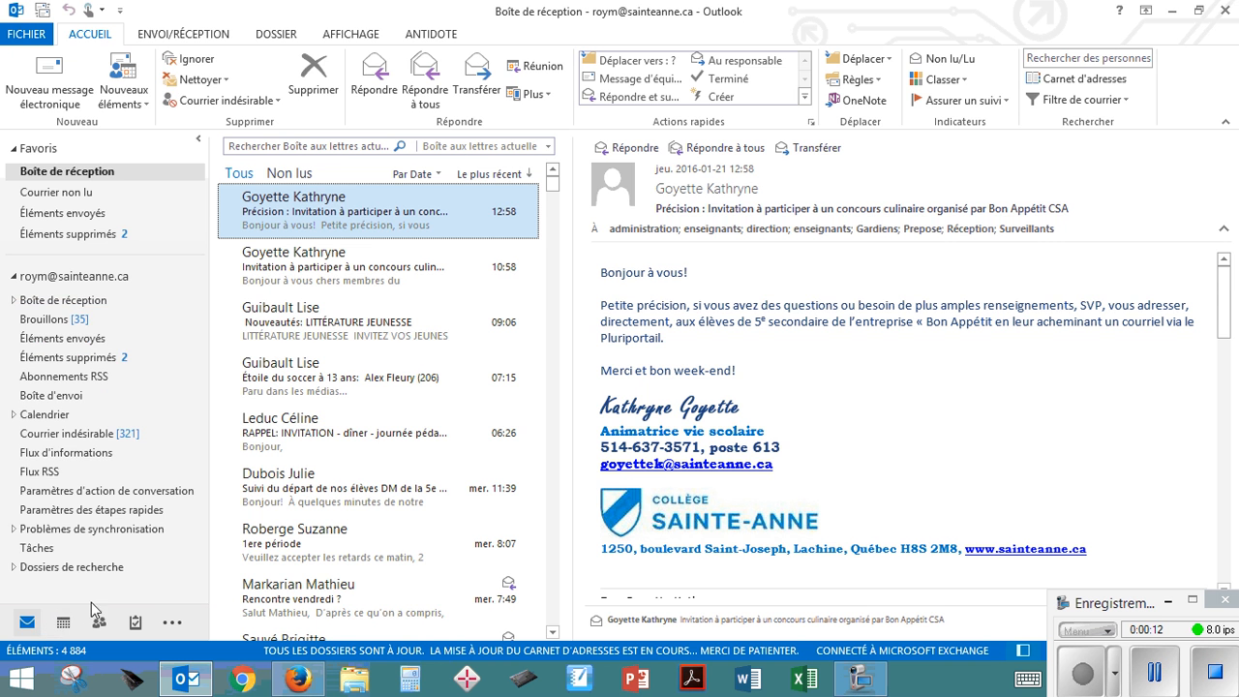
Step: Open the Horaire15-16 calendar and advance the work-week view to 28 March – 1 April 2016
{"action": "left_click", "coordinate": [64, 625]}
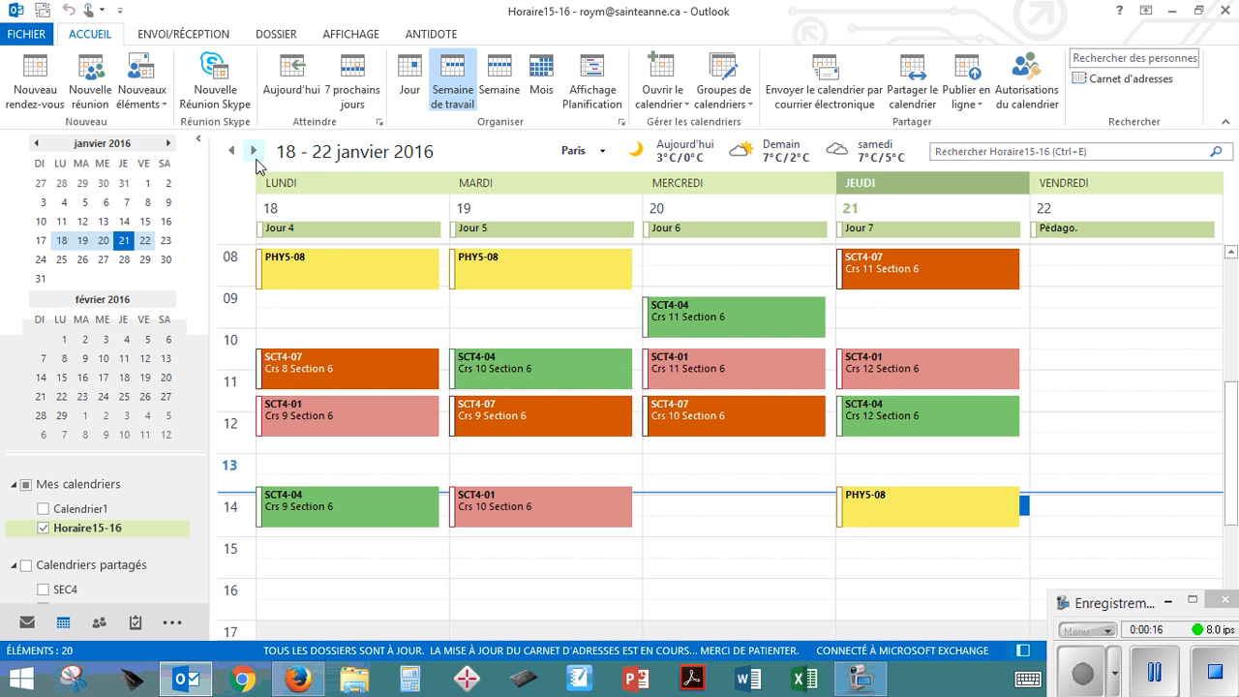
{"action": "left_click", "coordinate": [253, 150]}
{"action": "left_click", "coordinate": [252, 150]}
{"action": "left_click", "coordinate": [252, 150]}
{"action": "left_click", "coordinate": [256, 153]}
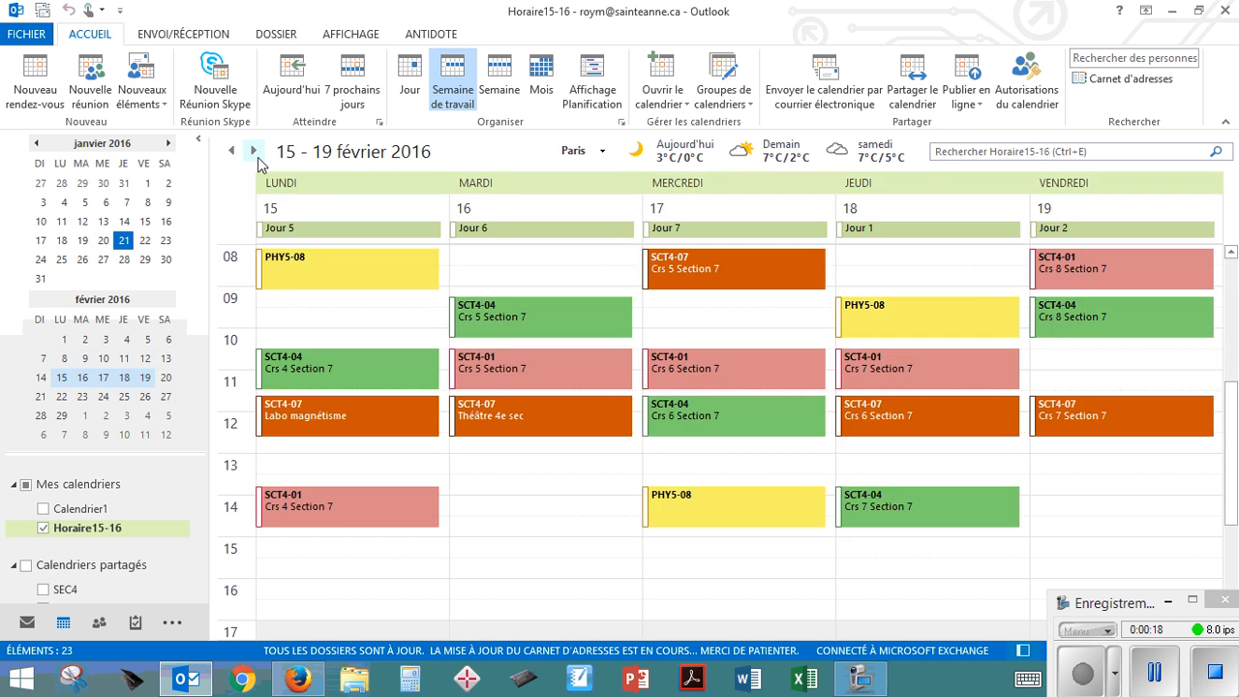
{"action": "left_click", "coordinate": [255, 153]}
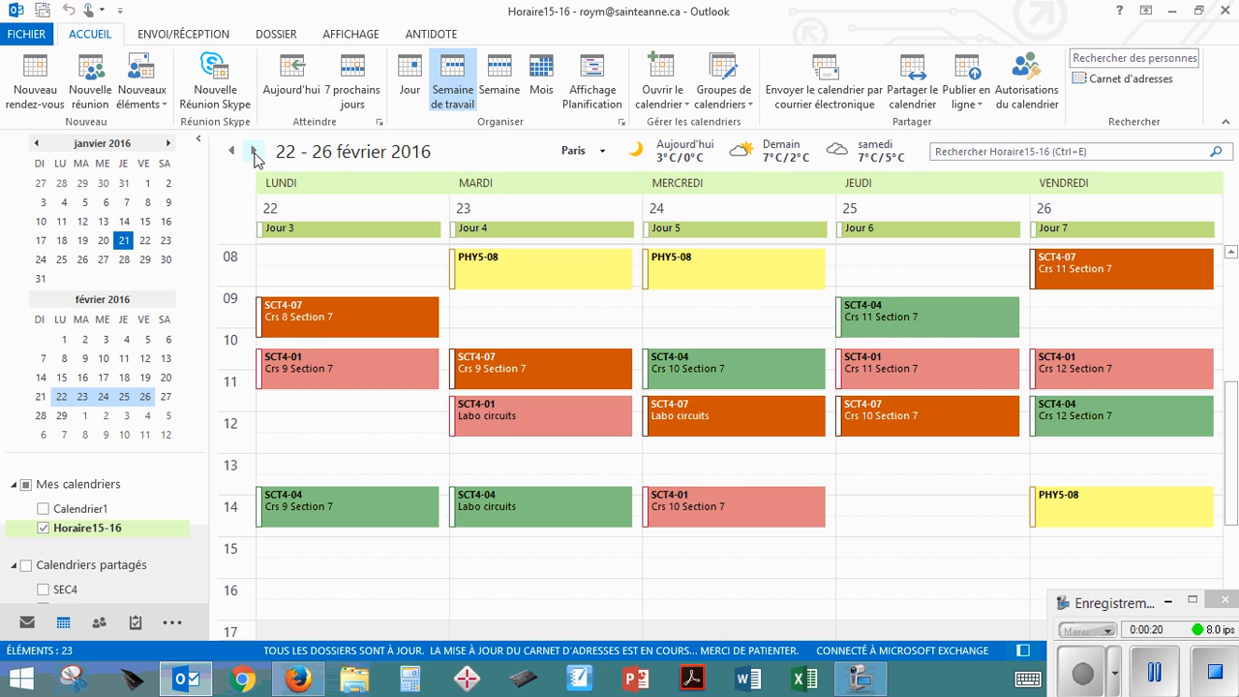
{"action": "left_click", "coordinate": [256, 153]}
{"action": "left_click", "coordinate": [256, 153]}
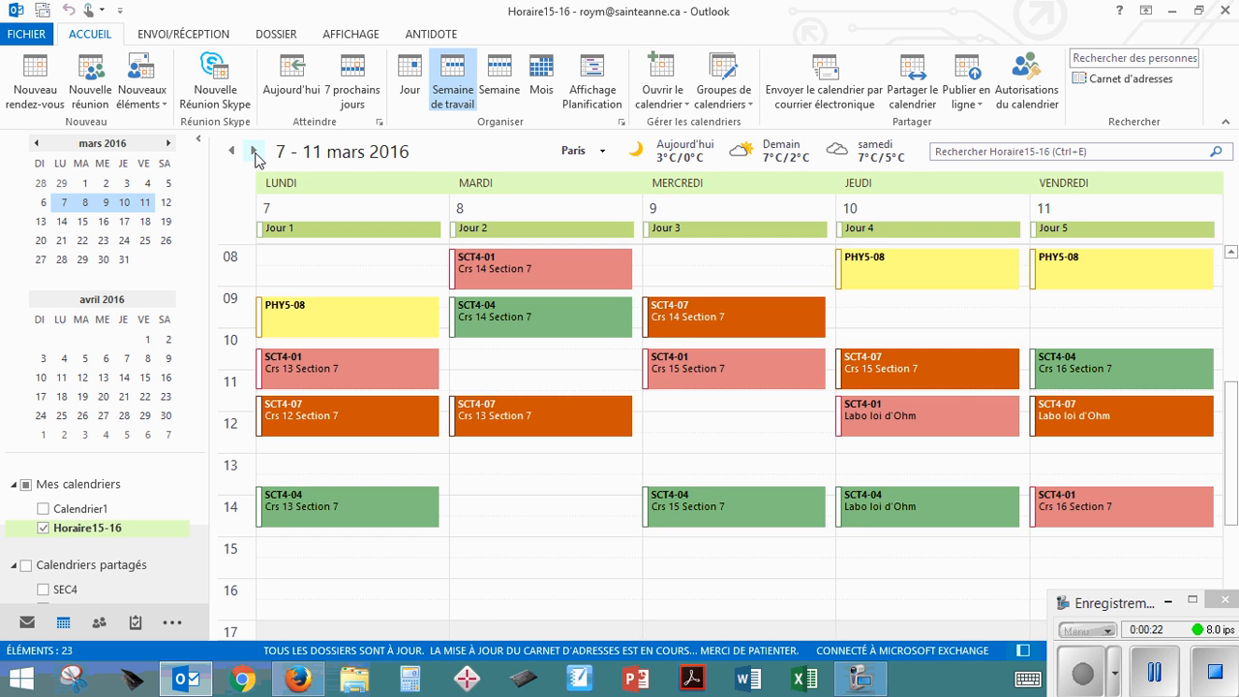
{"action": "left_click", "coordinate": [256, 153]}
{"action": "left_click", "coordinate": [255, 153]}
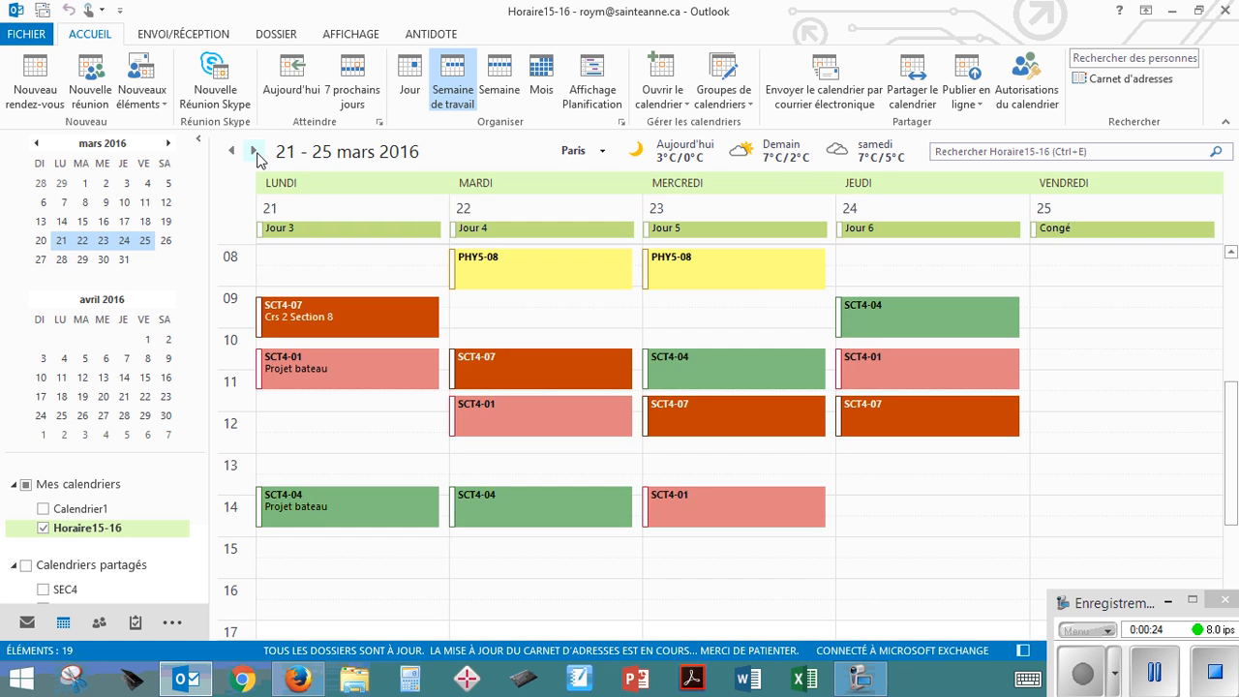
{"action": "left_click", "coordinate": [256, 153]}
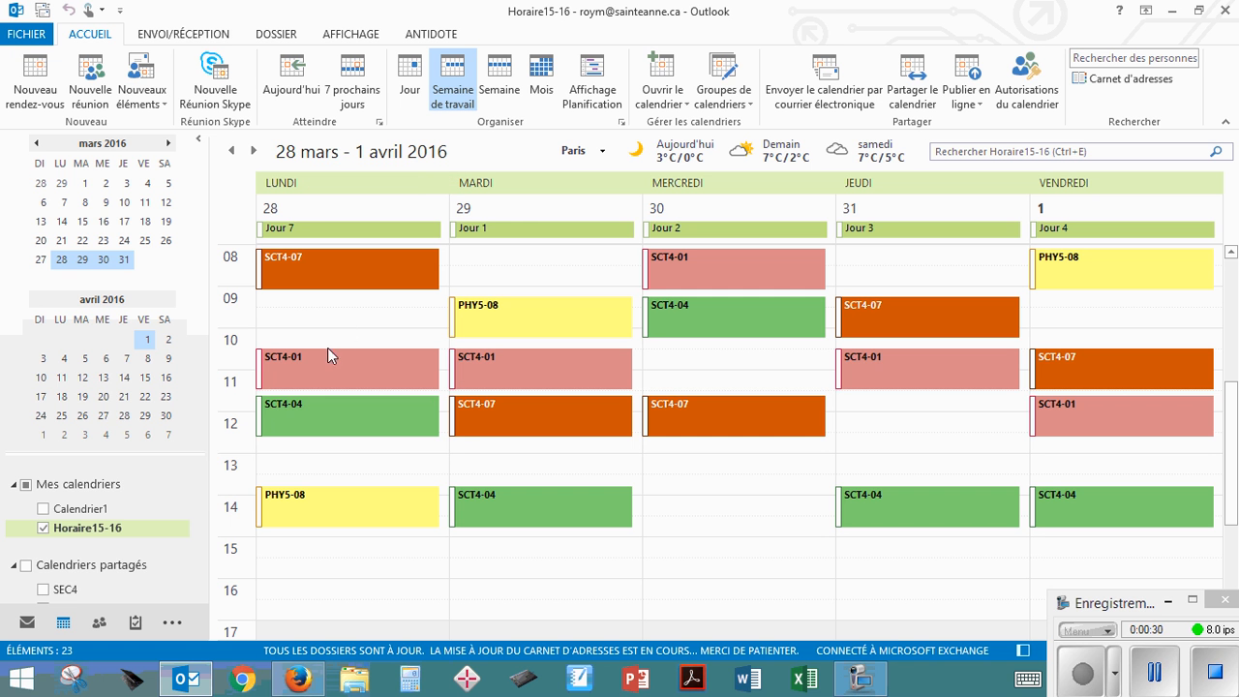
Step: Set the location of Monday 28 March's SCT4-07 class to "Crs 1 Section 8", copy that text, and save and close the appointment
{"action": "double_click", "coordinate": [287, 272]}
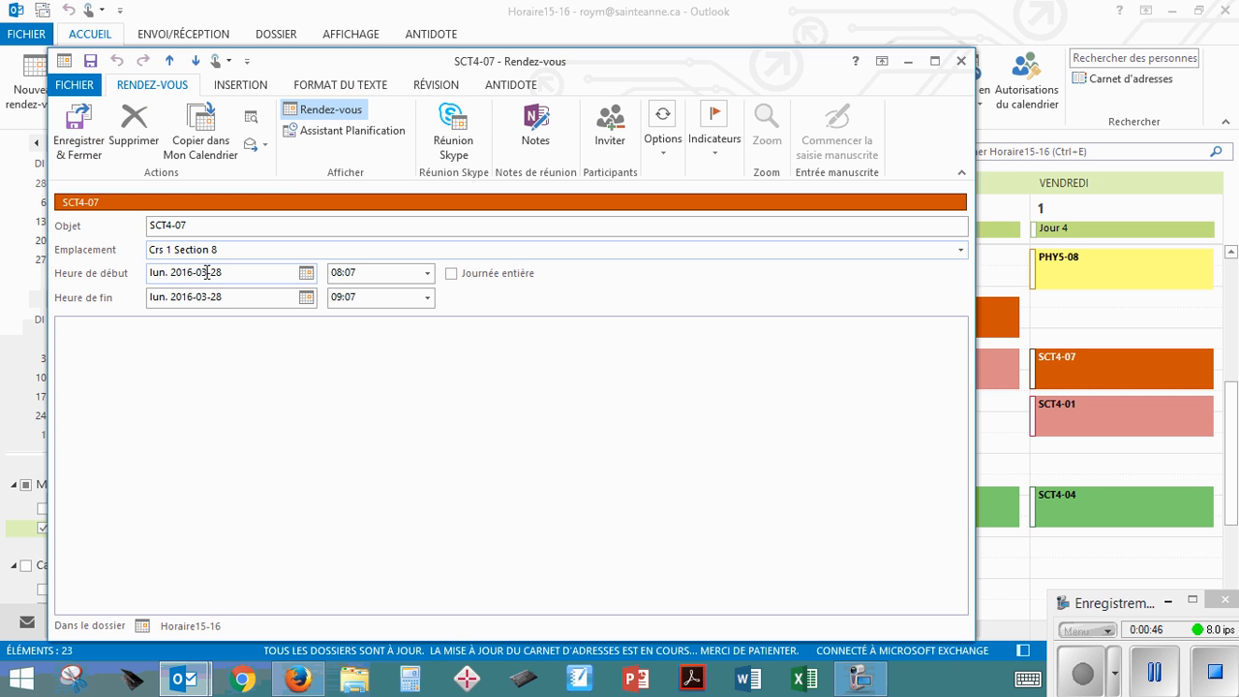
{"action": "double_click", "coordinate": [191, 249]}
{"action": "triple_click", "coordinate": [192, 250]}
{"action": "right_click", "coordinate": [185, 249]}
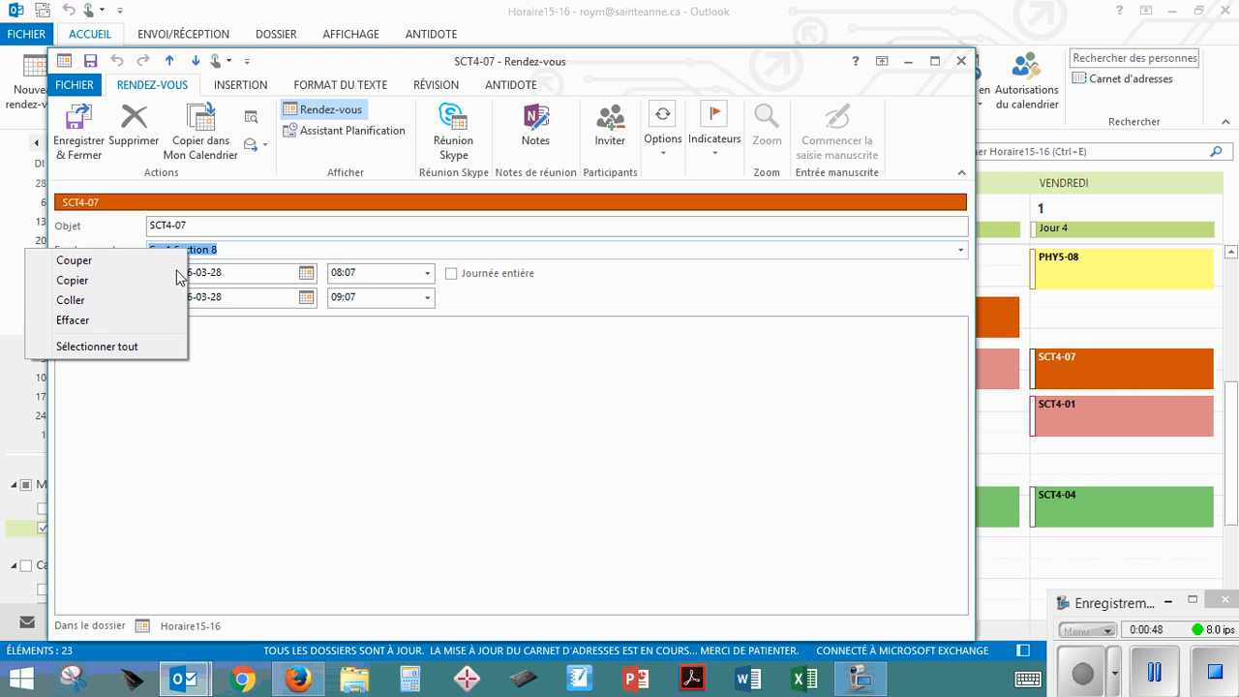
{"action": "left_click", "coordinate": [171, 280]}
{"action": "left_click", "coordinate": [74, 130]}
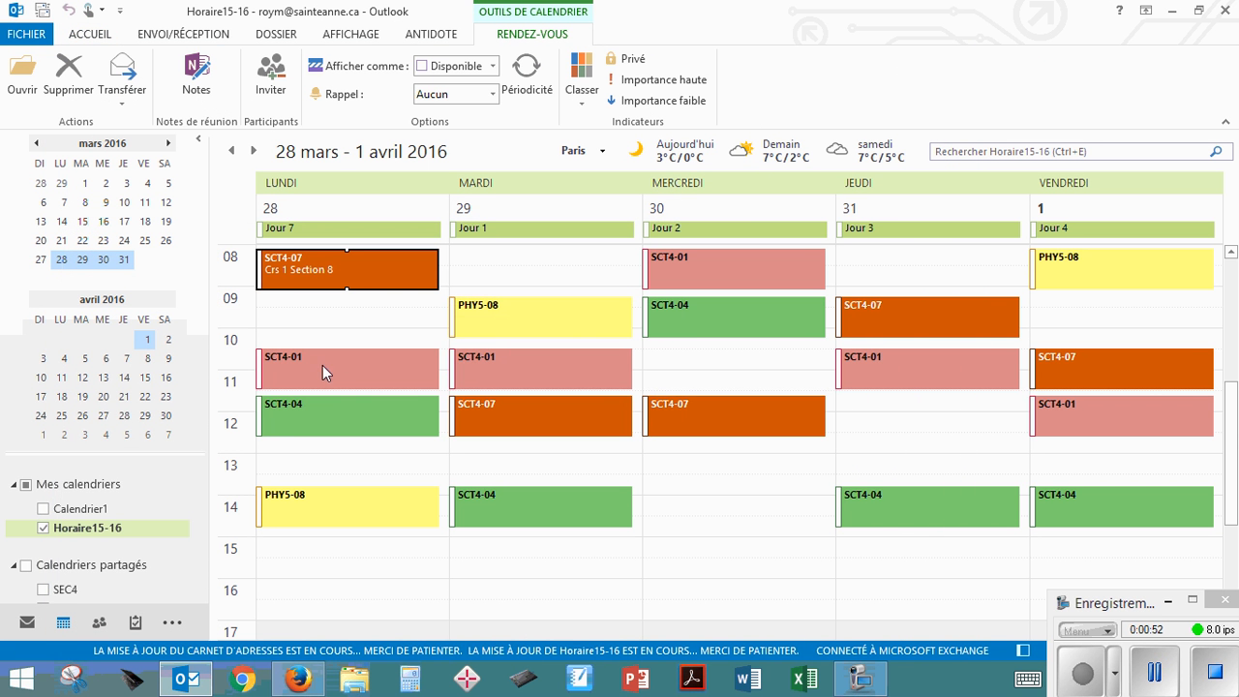
Step: Paste "Crs 1 Section 8" as the location of Monday 28 March's SCT4-01 class, and save and close the appointment
{"action": "double_click", "coordinate": [315, 364]}
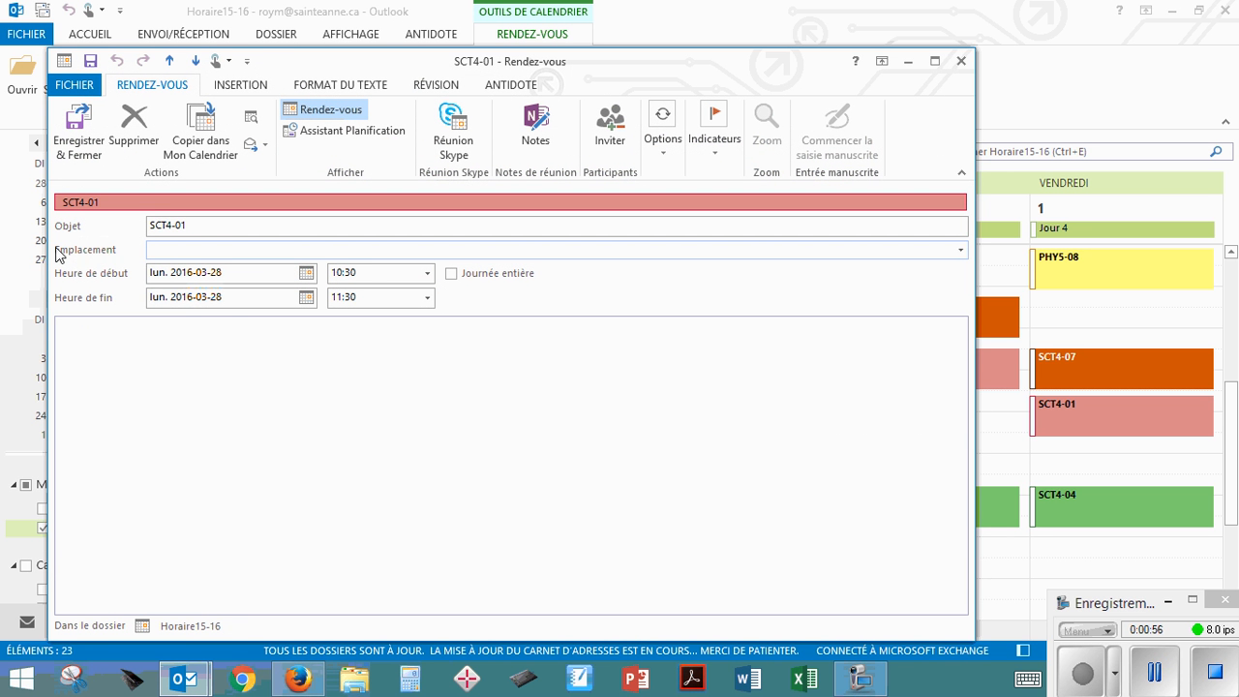
{"action": "right_click", "coordinate": [177, 253]}
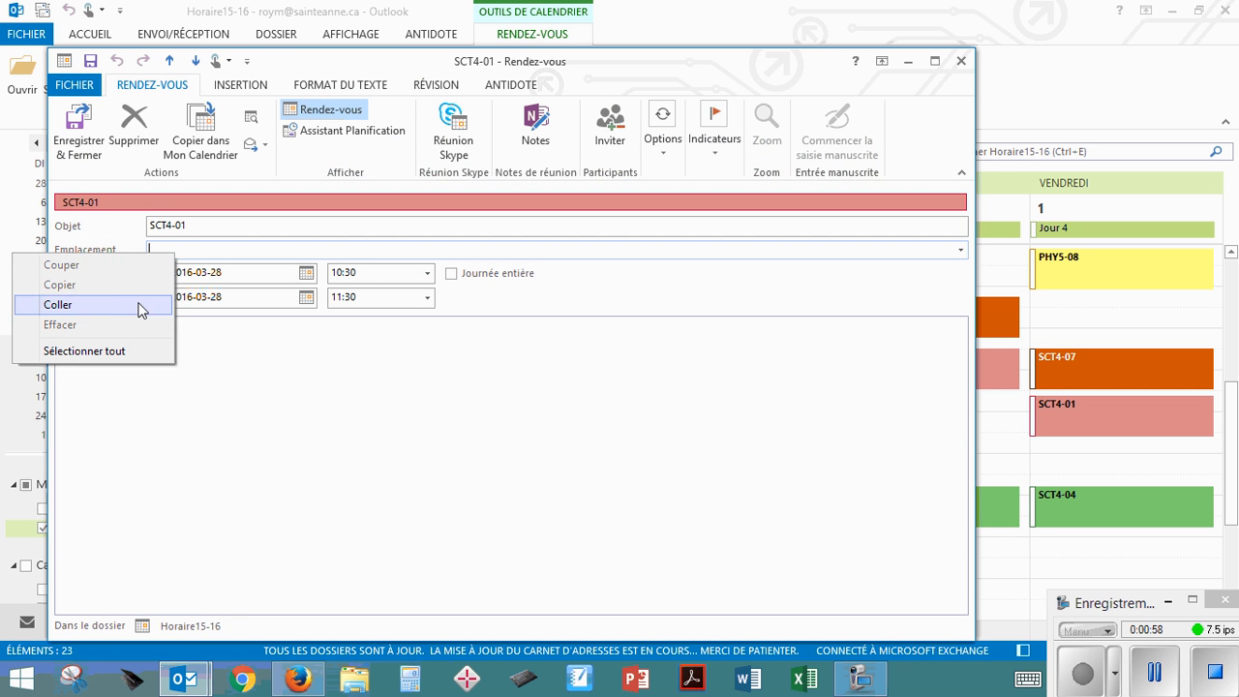
{"action": "left_click", "coordinate": [144, 306]}
{"action": "left_click", "coordinate": [78, 130]}
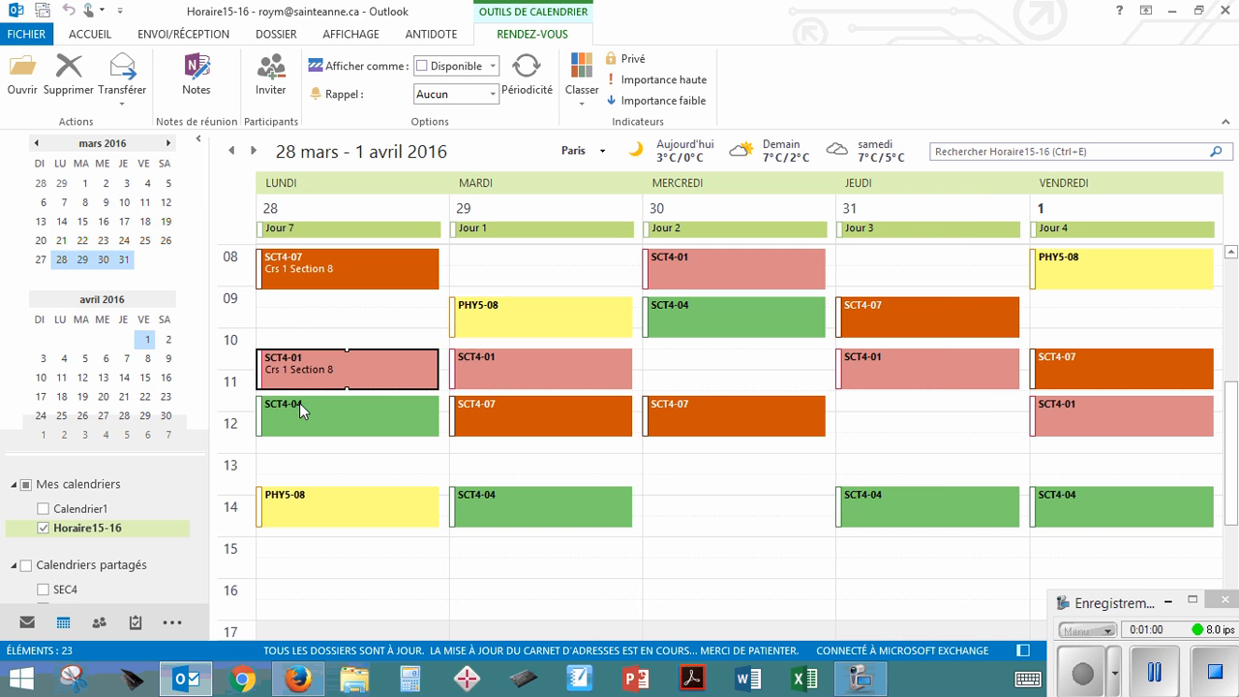
Step: Paste "Crs 1 Section 8" as the location of Monday 28 March's SCT4-04 class, and save and close the appointment
{"action": "double_click", "coordinate": [299, 403]}
{"action": "right_click", "coordinate": [179, 249]}
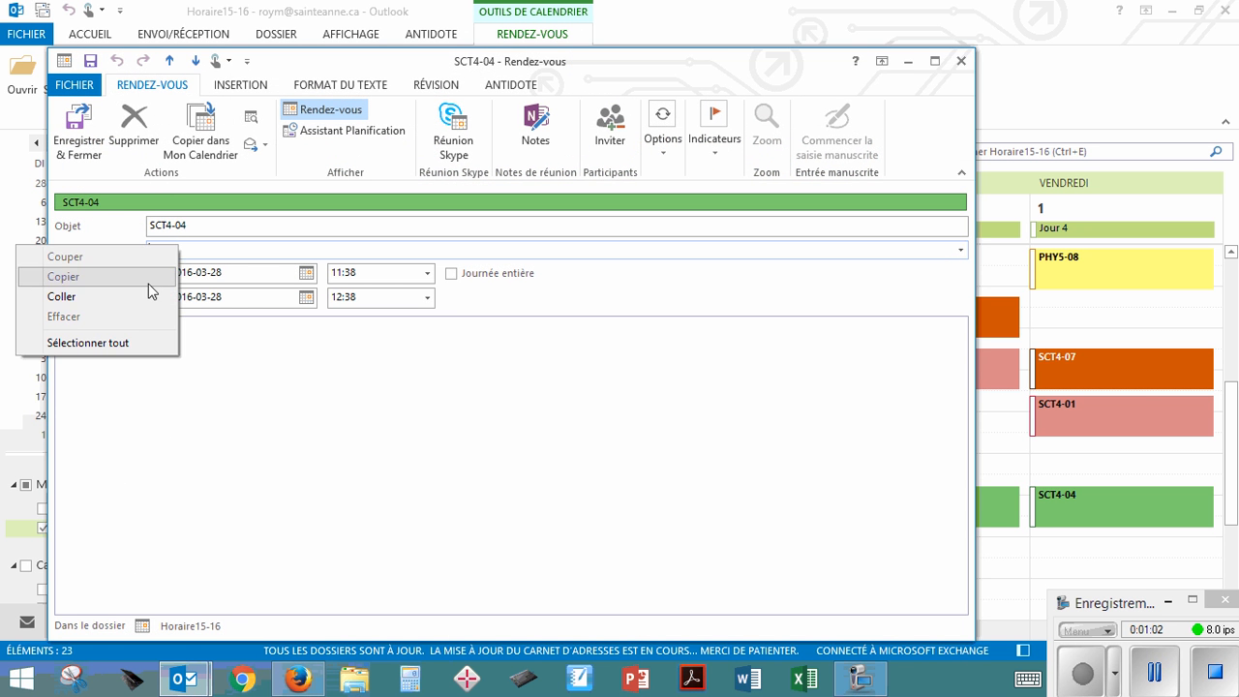
{"action": "left_click", "coordinate": [148, 294]}
{"action": "left_click", "coordinate": [78, 130]}
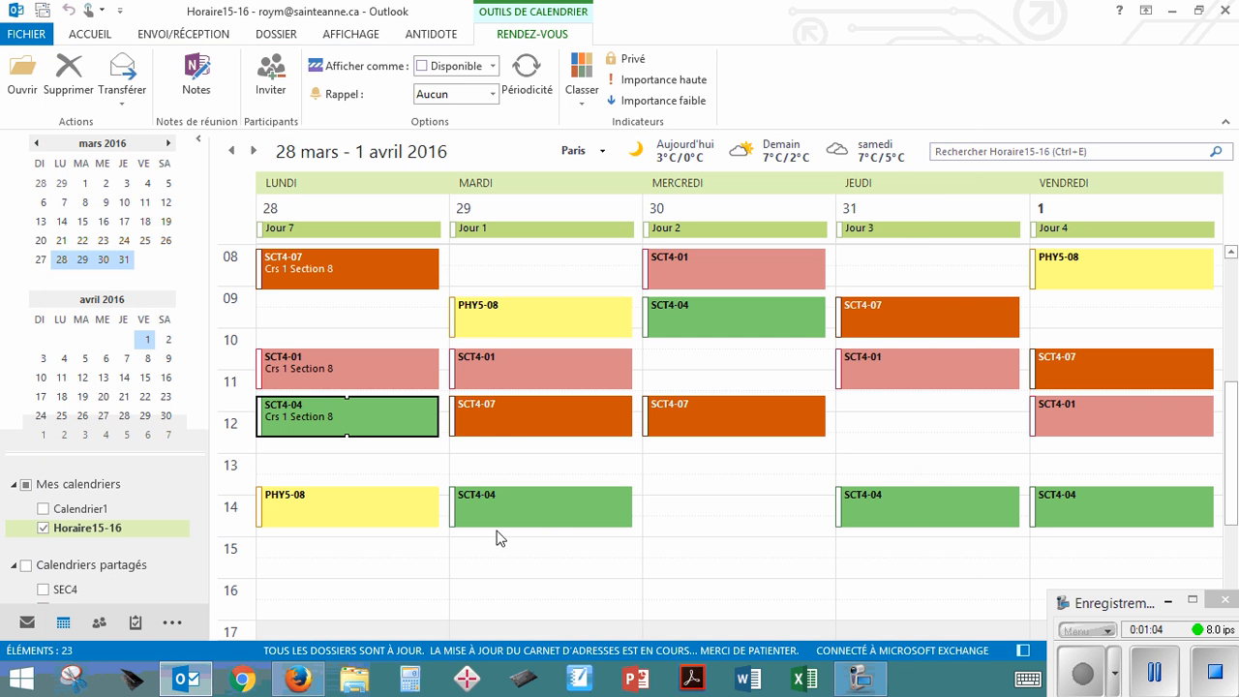
Step: Set the location of Tuesday 29 March's SCT4-01 class to "Projet bateau", copy that text, and save and close the appointment
{"action": "left_click", "coordinate": [509, 377]}
{"action": "key", "text": "Return"}
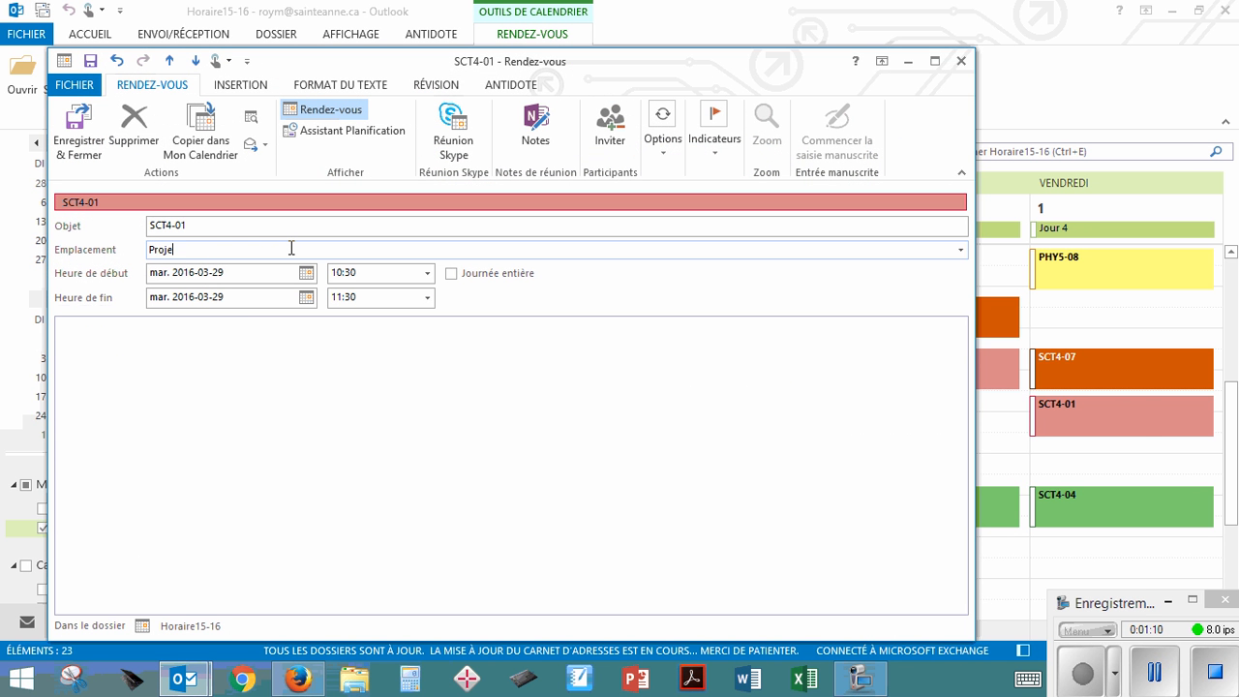
{"action": "triple_click", "coordinate": [180, 243]}
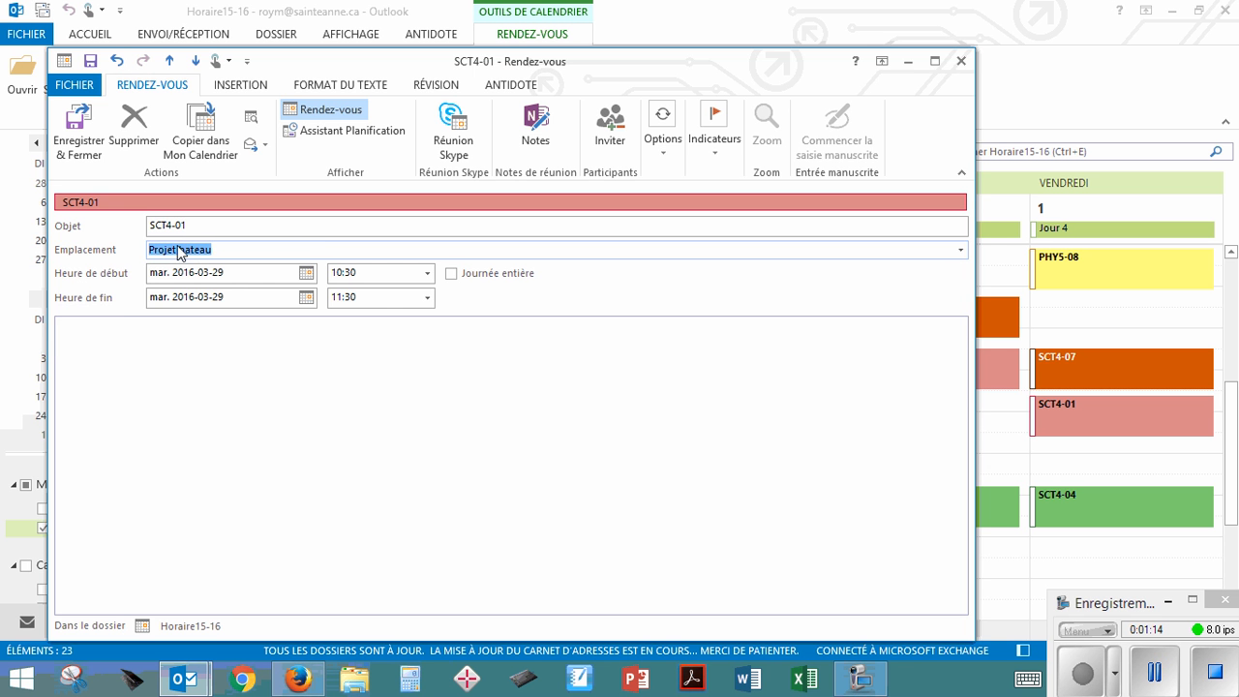
{"action": "right_click", "coordinate": [180, 253]}
{"action": "left_click", "coordinate": [155, 280]}
{"action": "left_click", "coordinate": [72, 140]}
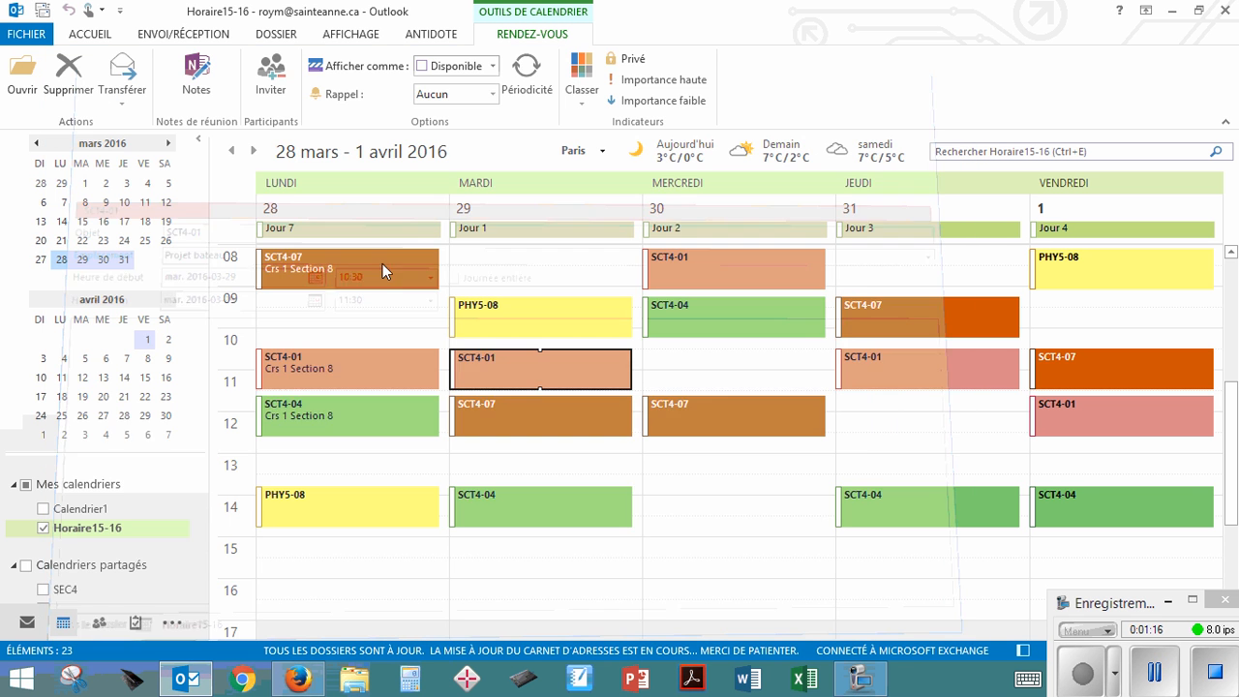
Step: Paste "Projet bateau" as the location of Tuesday 29 March's SCT4-07 class, and save and close the appointment
{"action": "double_click", "coordinate": [506, 420]}
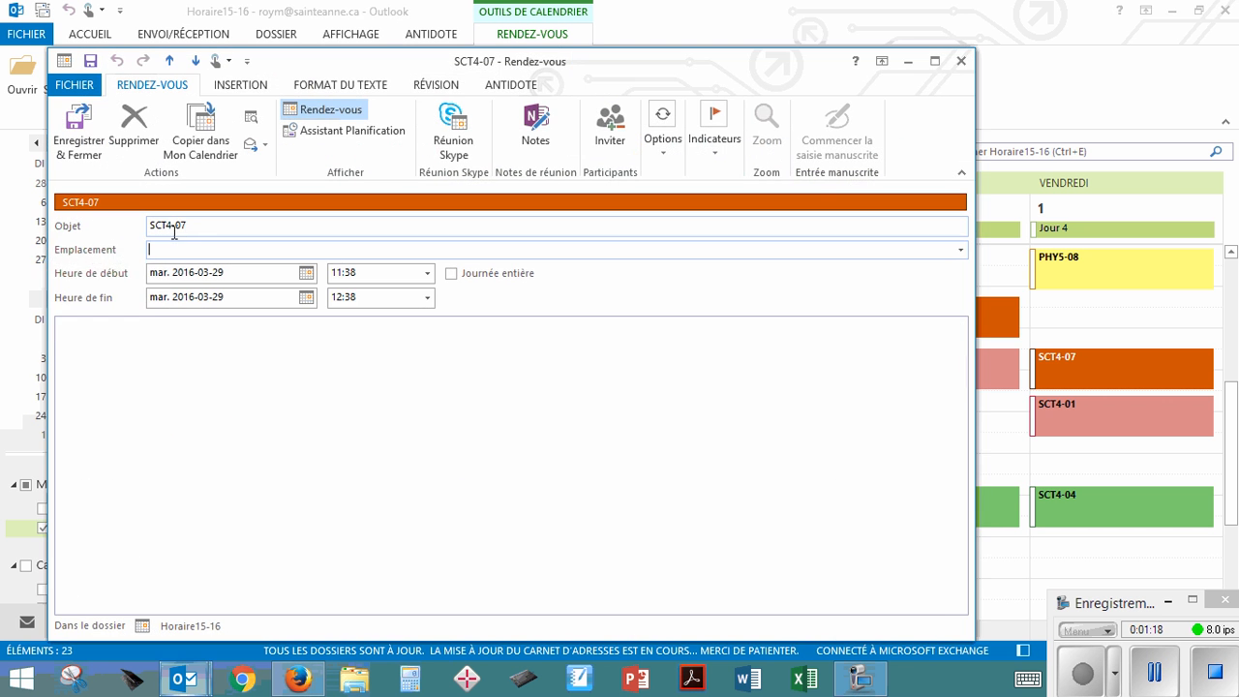
{"action": "right_click", "coordinate": [172, 249]}
{"action": "left_click", "coordinate": [151, 296]}
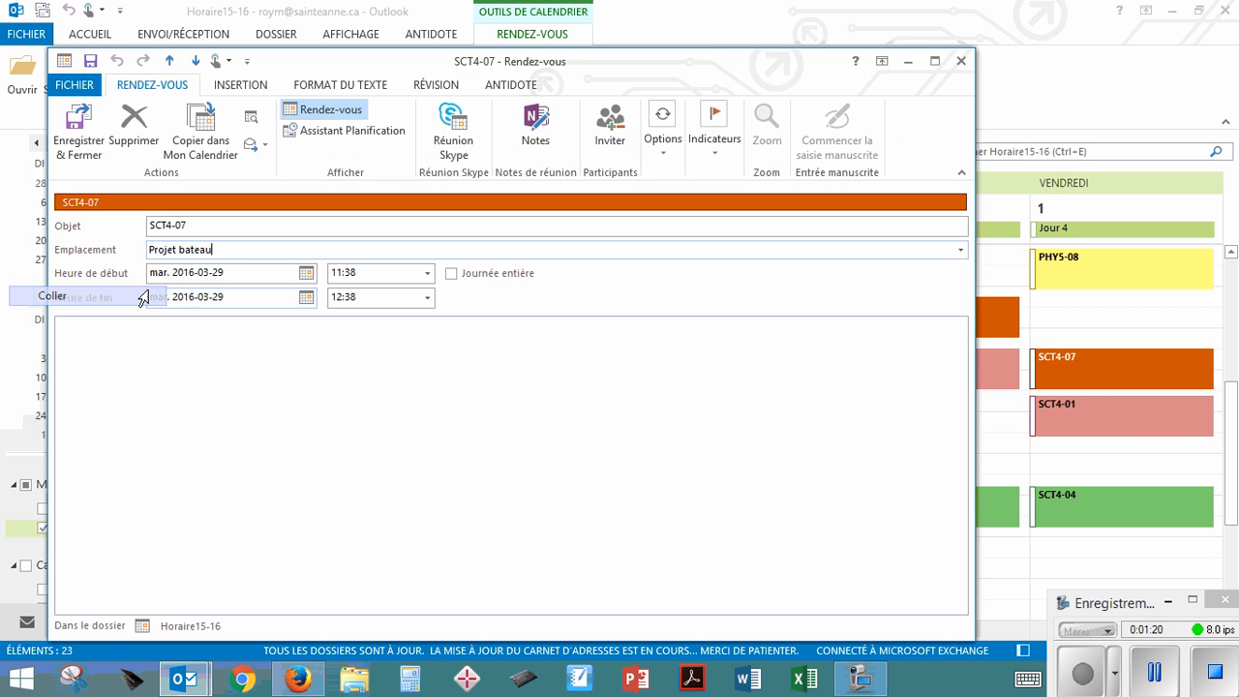
{"action": "left_click", "coordinate": [79, 138]}
Step: Set the location of Tuesday 29 March's SCT4-04 class to "Crs 2 Section 8", and save and close the appointment
{"action": "double_click", "coordinate": [513, 507]}
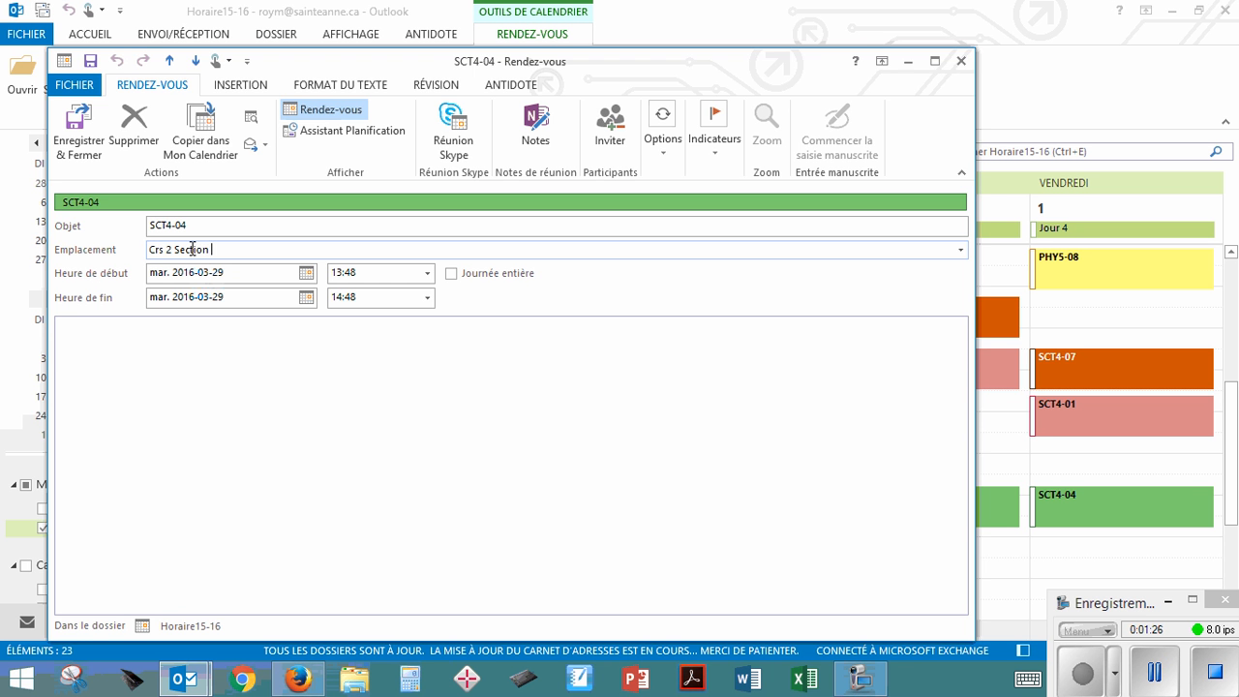
{"action": "left_click", "coordinate": [76, 151]}
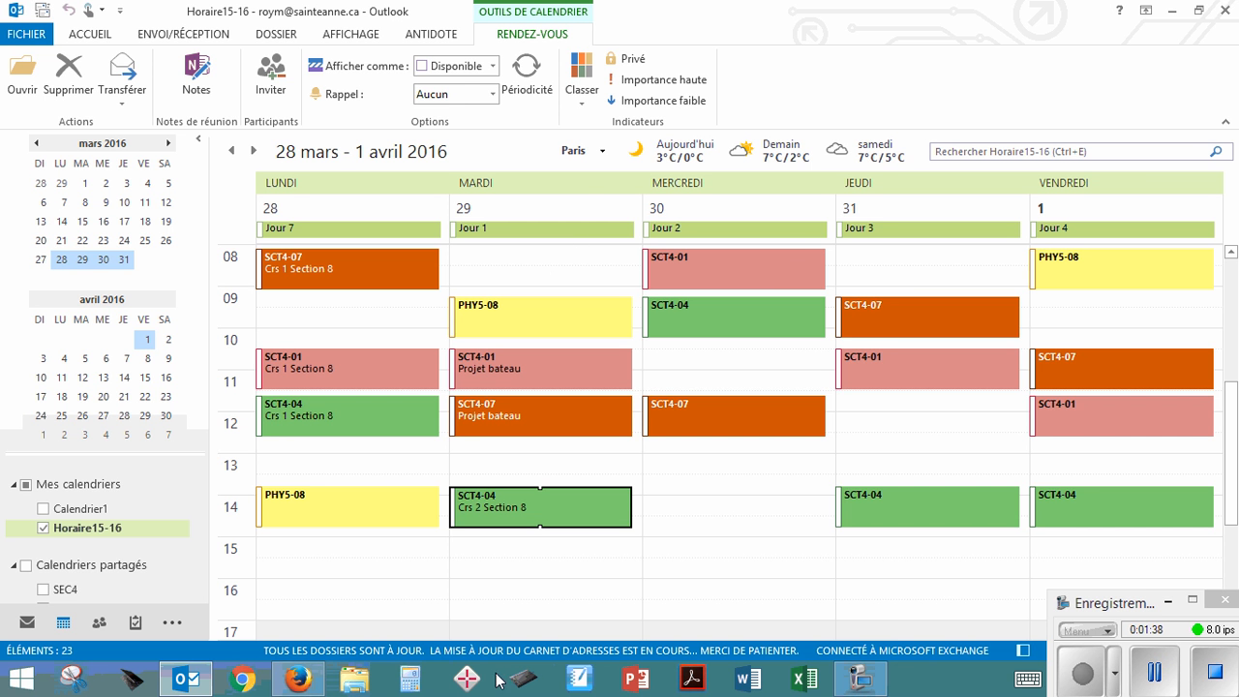
Step: Search the installed programs for "capture" to locate Outil Capture d'écran, and briefly display the tool before minimizing it
{"action": "left_click", "coordinate": [80, 683]}
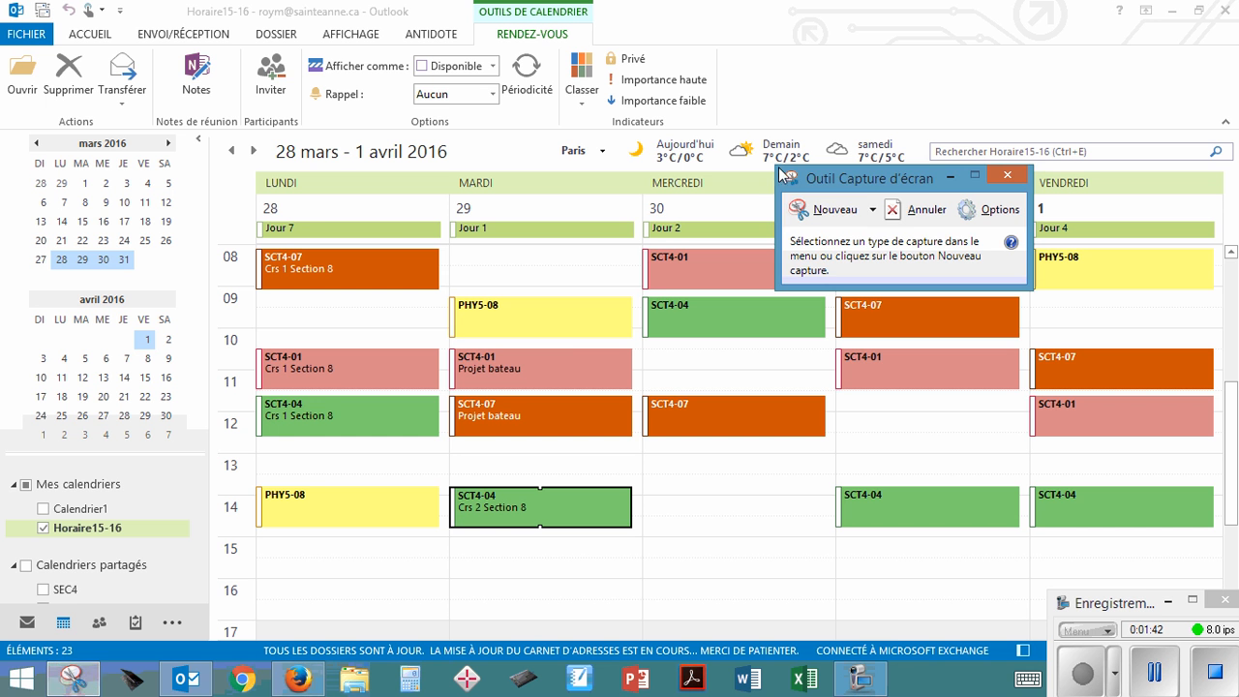
{"action": "left_click", "coordinate": [951, 178]}
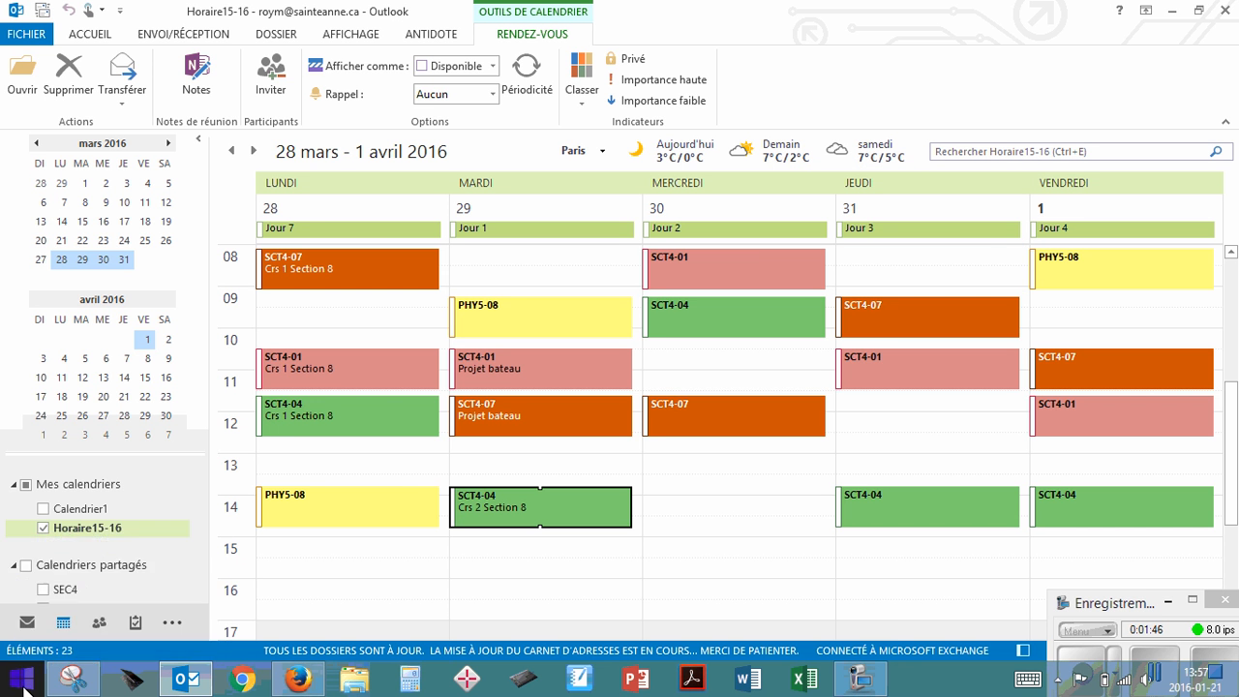
{"action": "left_click", "coordinate": [24, 683]}
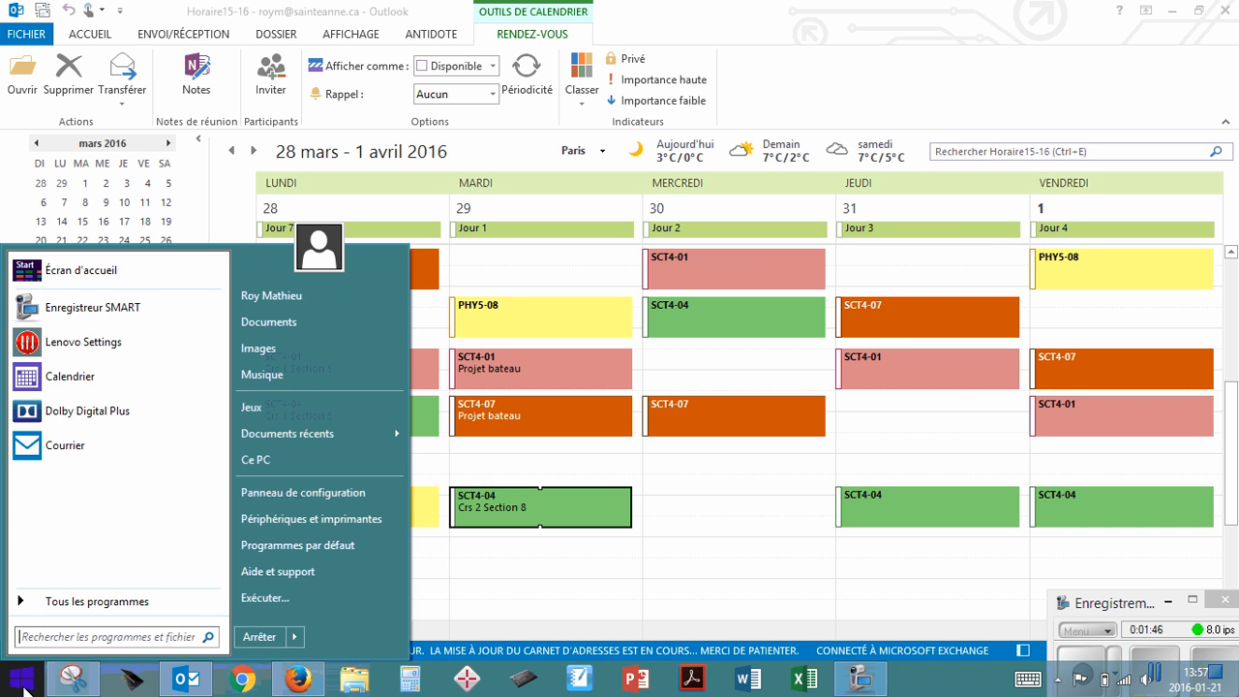
{"action": "left_click", "coordinate": [81, 606]}
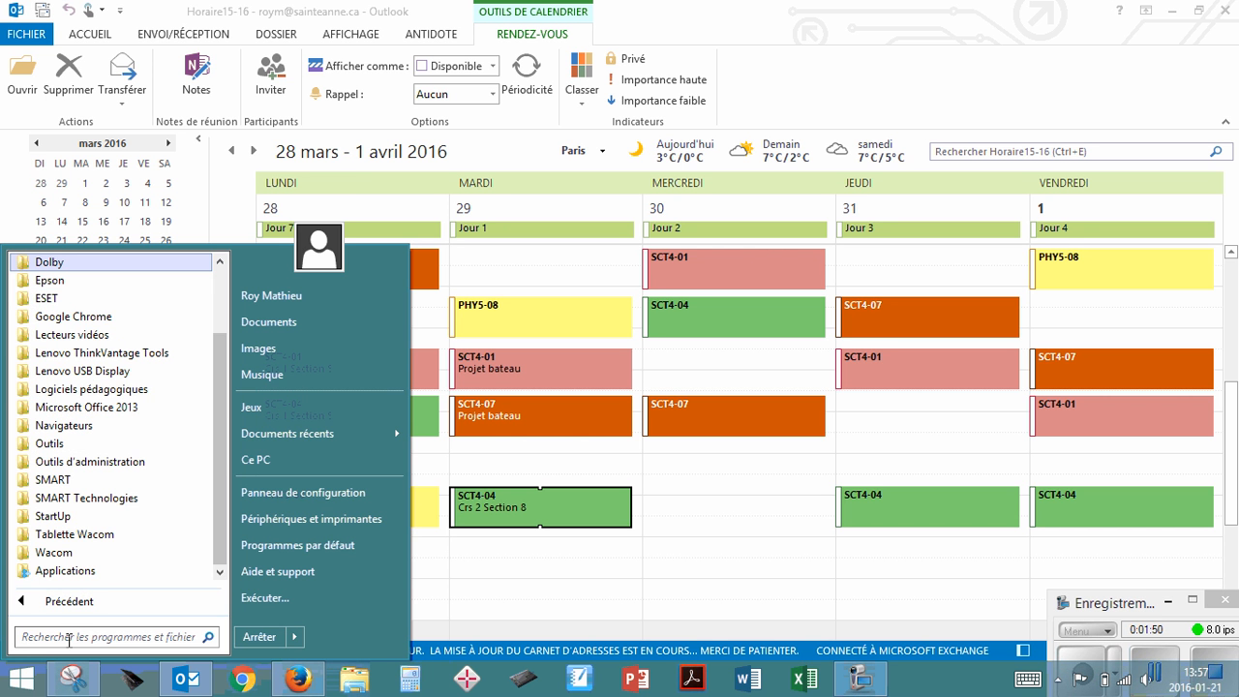
{"action": "type", "text": "capture"}
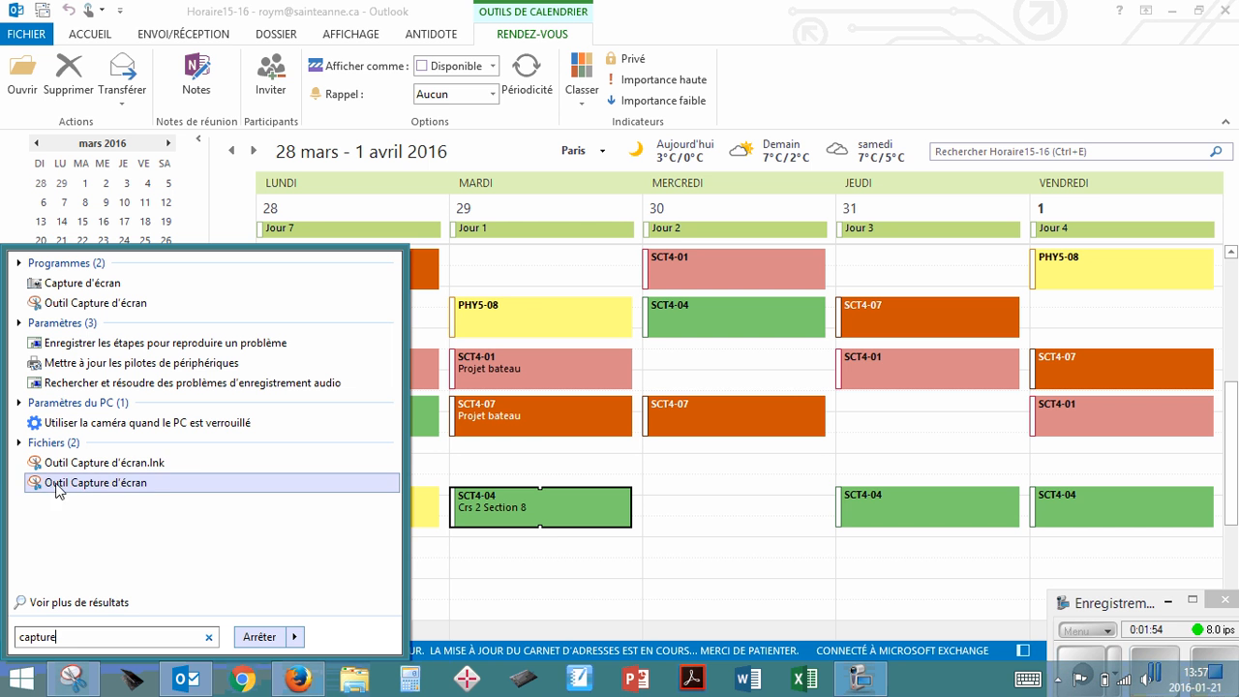
{"action": "mouse_move", "coordinate": [55, 489]}
{"action": "left_mouse_down"}
{"action": "mouse_move", "coordinate": [158, 566]}
{"action": "mouse_move", "coordinate": [157, 538]}
{"action": "mouse_move", "coordinate": [487, 677]}
{"action": "mouse_move", "coordinate": [496, 668]}
{"action": "mouse_move", "coordinate": [29, 474]}
{"action": "mouse_move", "coordinate": [66, 489]}
{"action": "left_mouse_up"}
{"action": "left_click", "coordinate": [92, 687]}
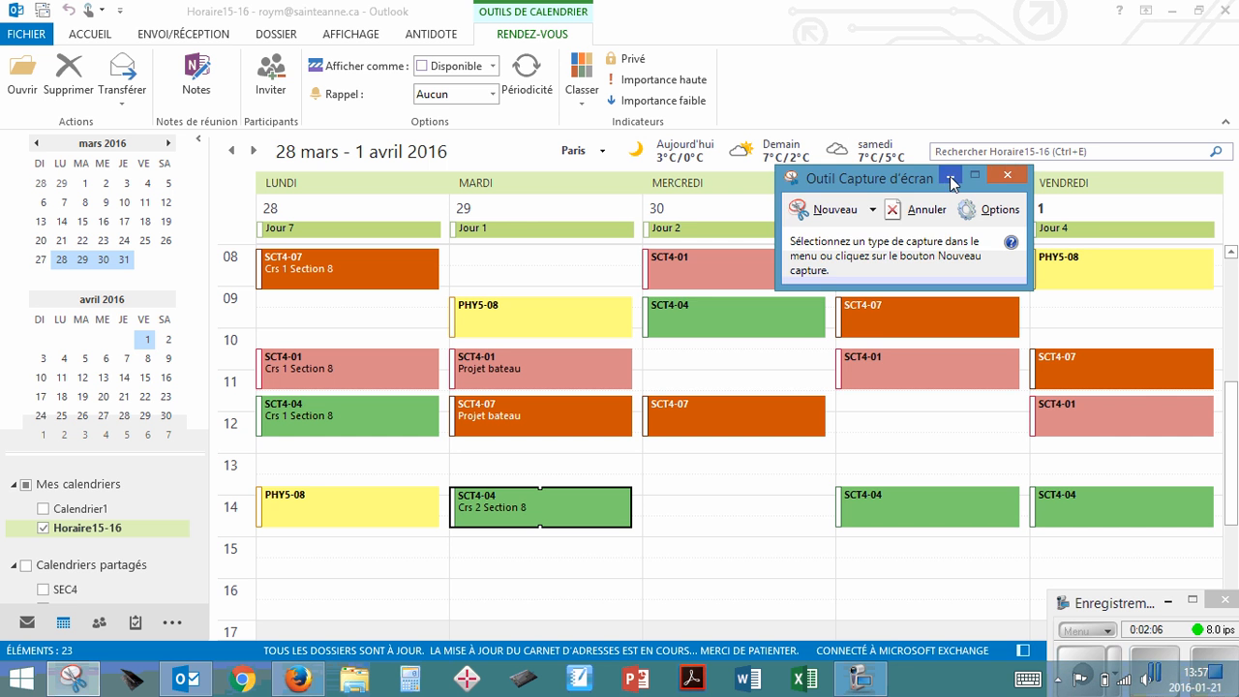
{"action": "left_click", "coordinate": [952, 178]}
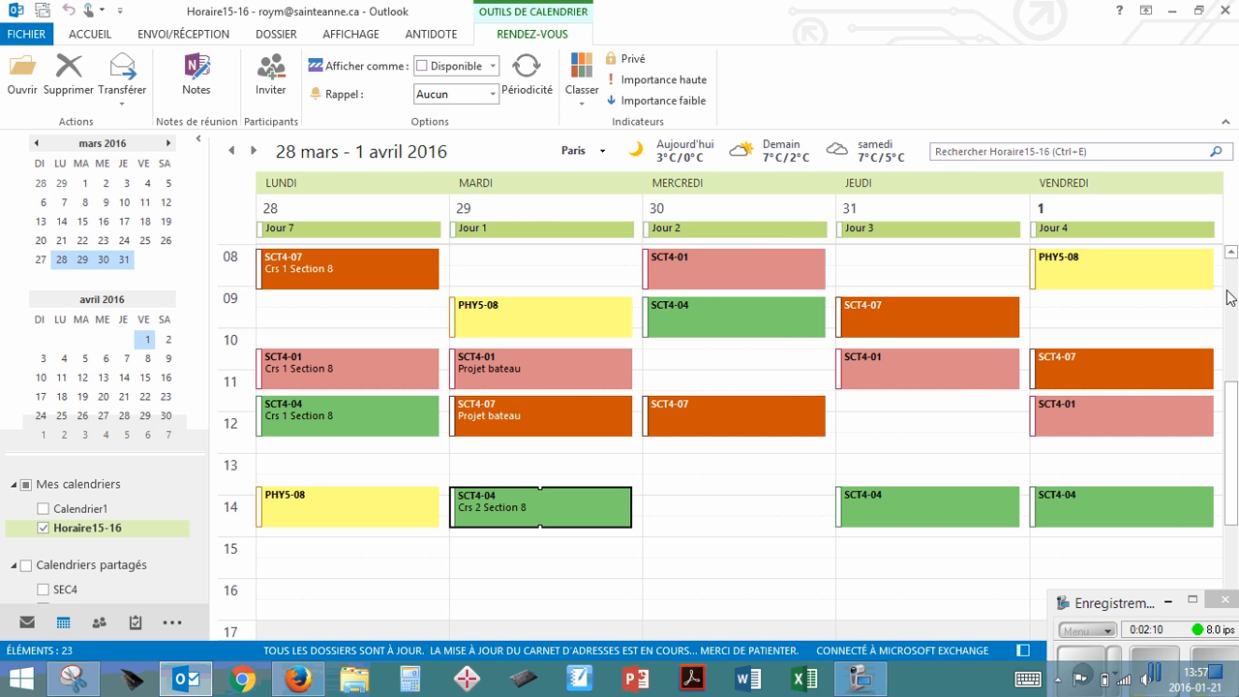
Step: Restore the Outlook window from full screen and narrow it so the weekly schedule is more compact
{"action": "left_click", "coordinate": [1199, 14]}
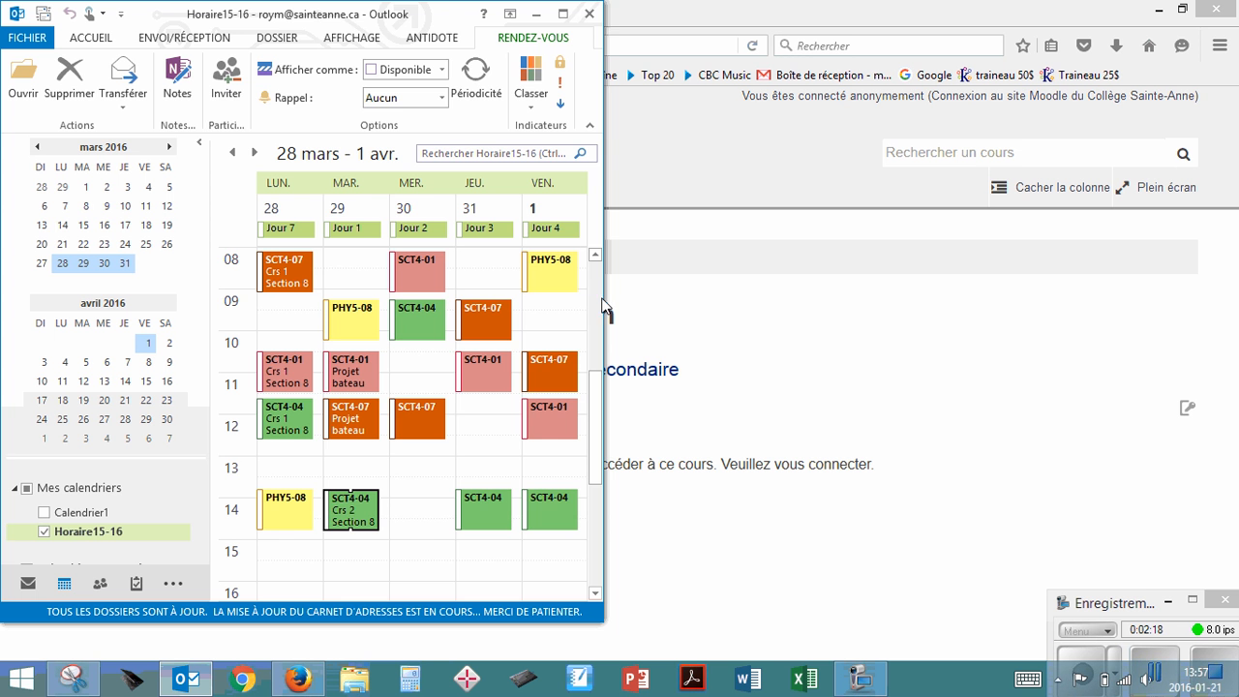
{"action": "mouse_move", "coordinate": [604, 299]}
{"action": "left_mouse_down"}
{"action": "mouse_move", "coordinate": [629, 298]}
{"action": "mouse_move", "coordinate": [480, 293]}
{"action": "mouse_move", "coordinate": [606, 304]}
{"action": "left_mouse_up"}
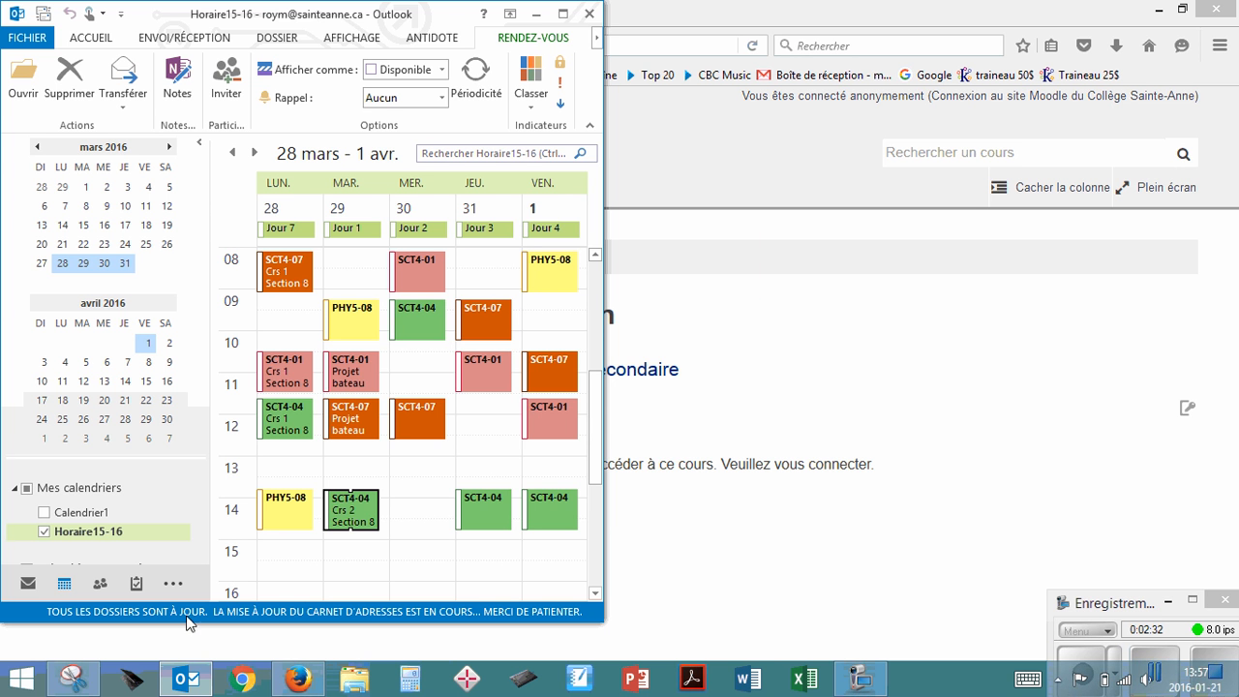
Step: Capture the Monday-to-Friday schedule grid for 28 March – 1 April with Outil Capture d'écran and copy the image
{"action": "left_click", "coordinate": [69, 686]}
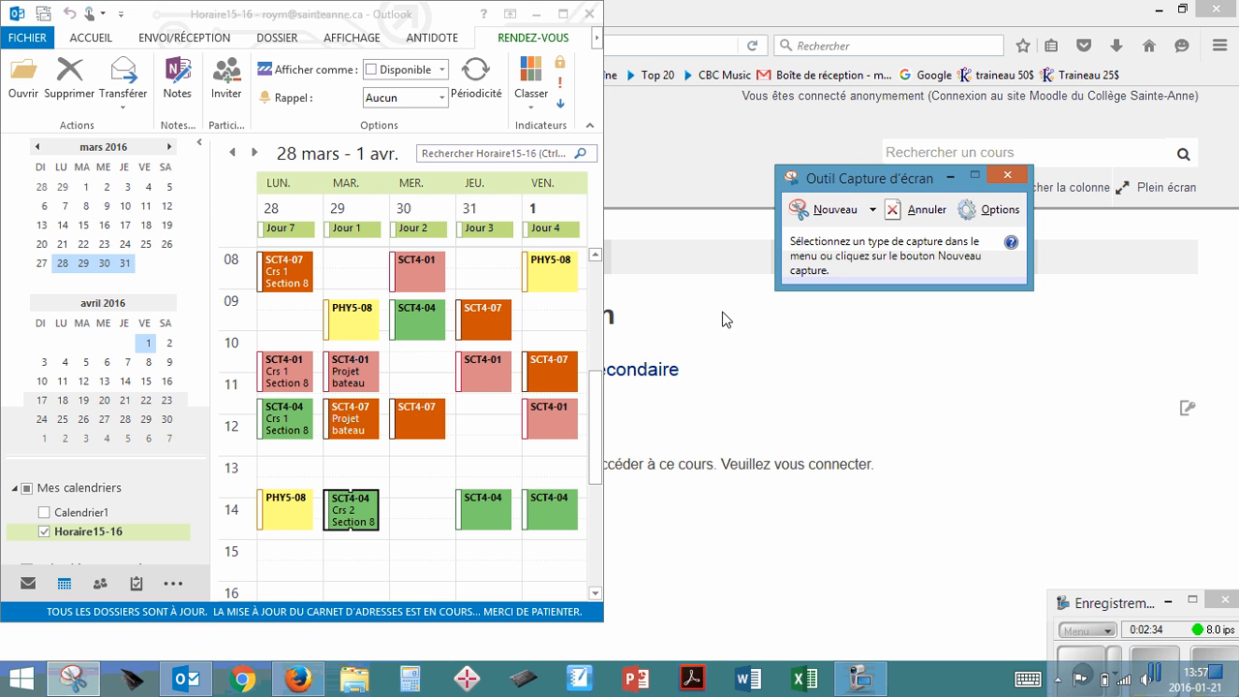
{"action": "left_click", "coordinate": [824, 210]}
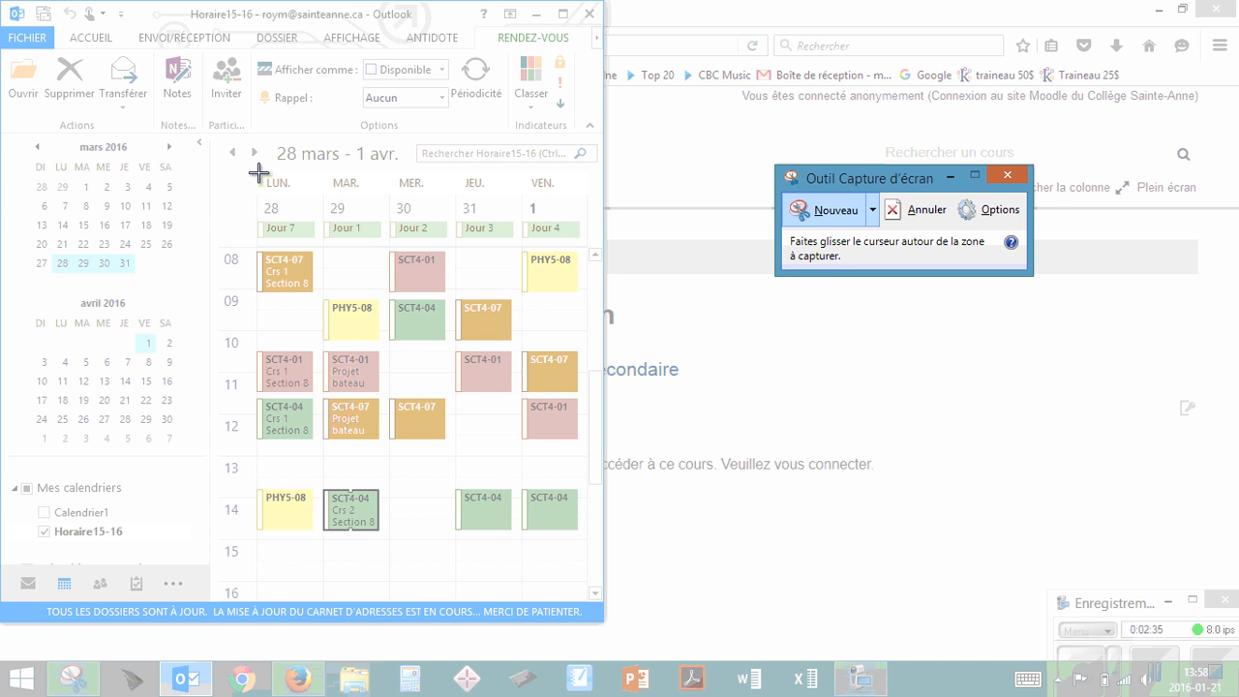
{"action": "left_click_drag", "start_coordinate": [256, 170], "coordinate": [585, 532]}
{"action": "right_click", "coordinate": [414, 326]}
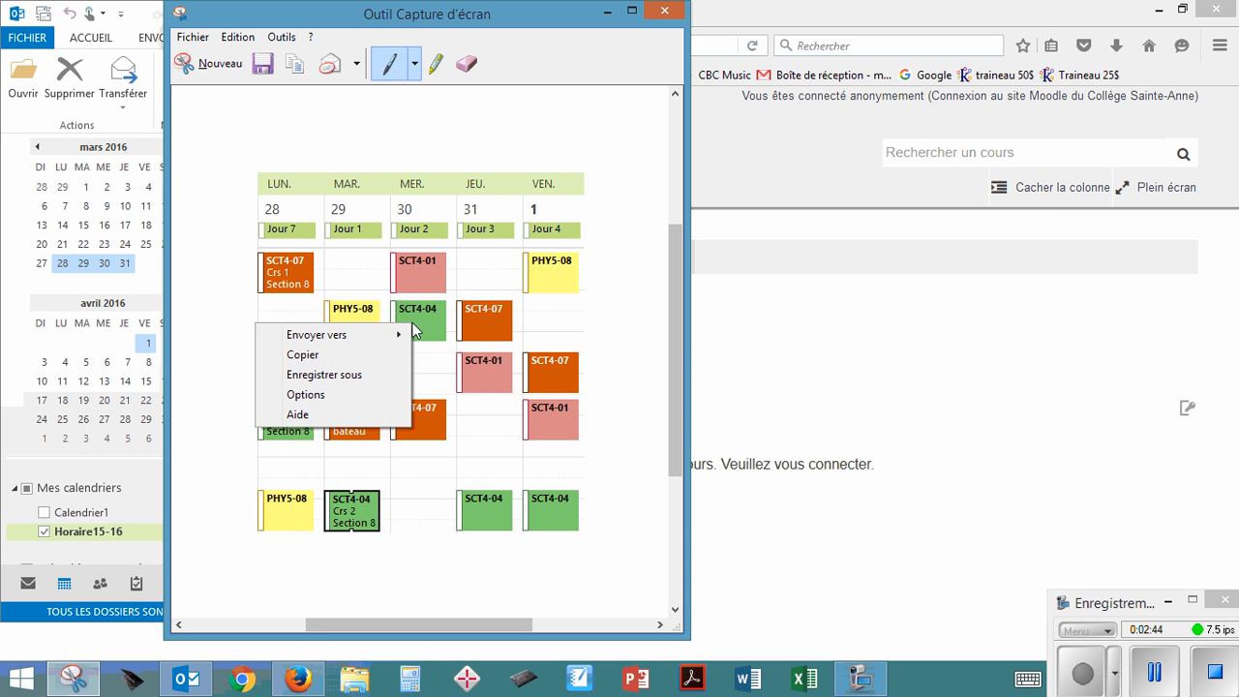
{"action": "left_click", "coordinate": [352, 357]}
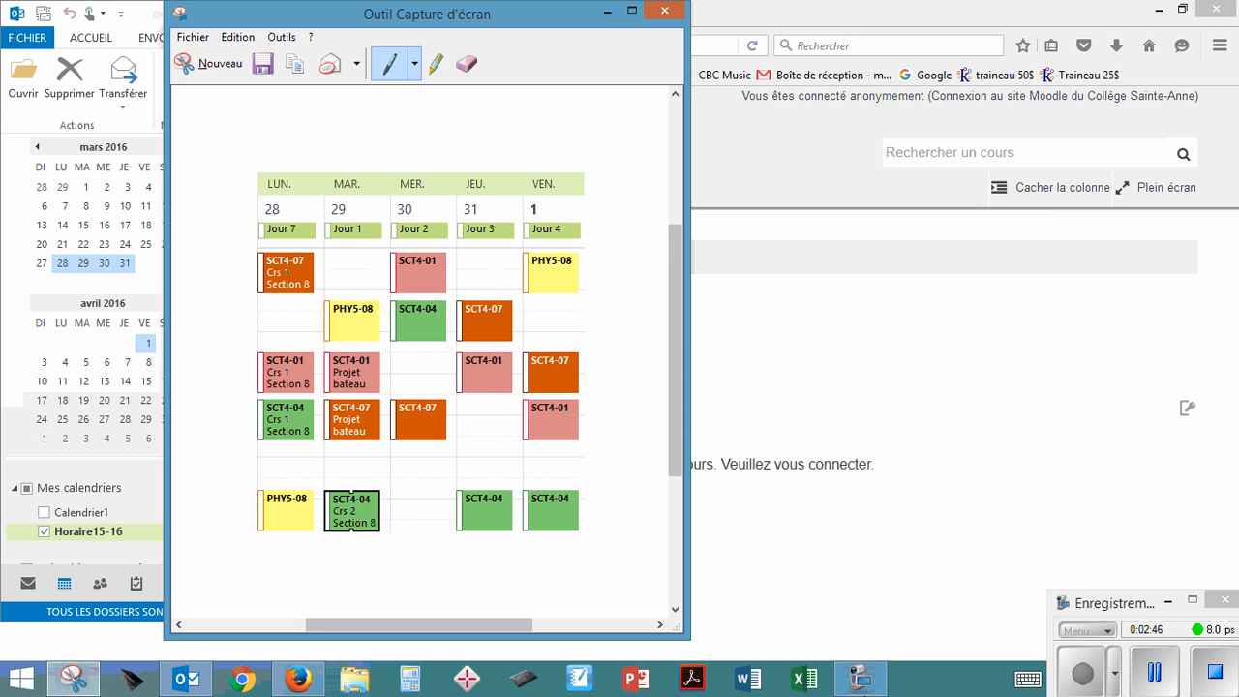
Step: Switch to Word, create a blank document and paste the captured 28 March – 1 April schedule image into it
{"action": "left_click", "coordinate": [754, 677]}
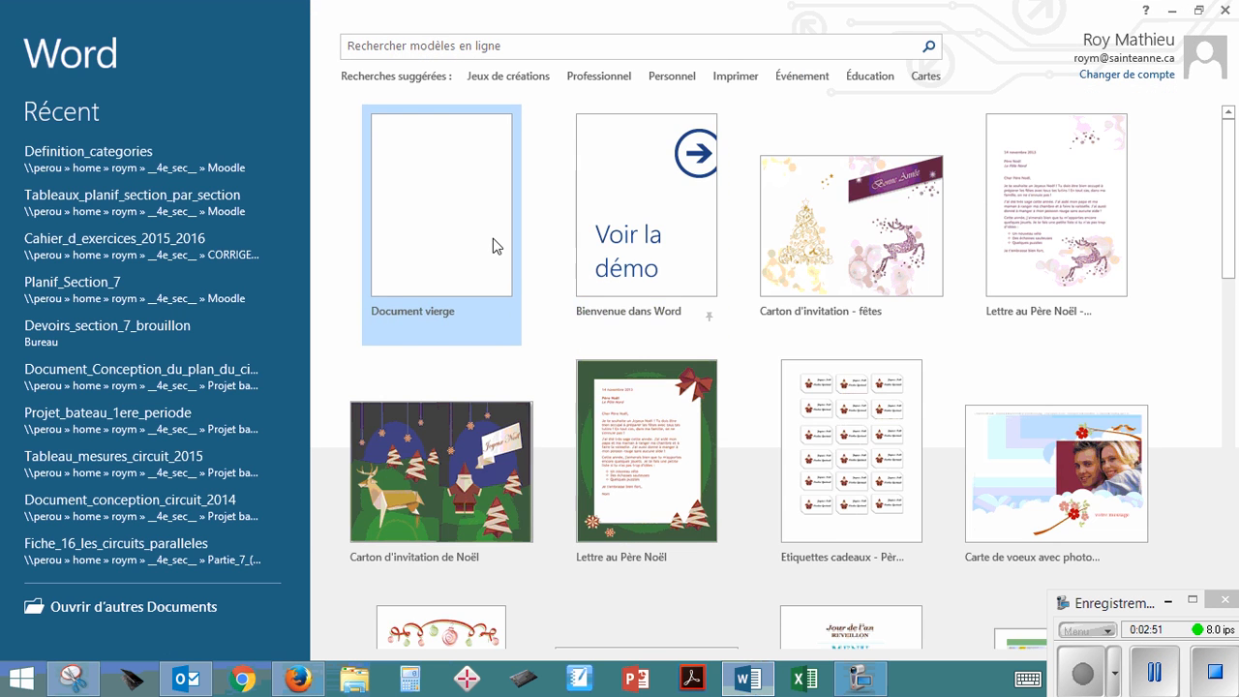
{"action": "left_click", "coordinate": [489, 240]}
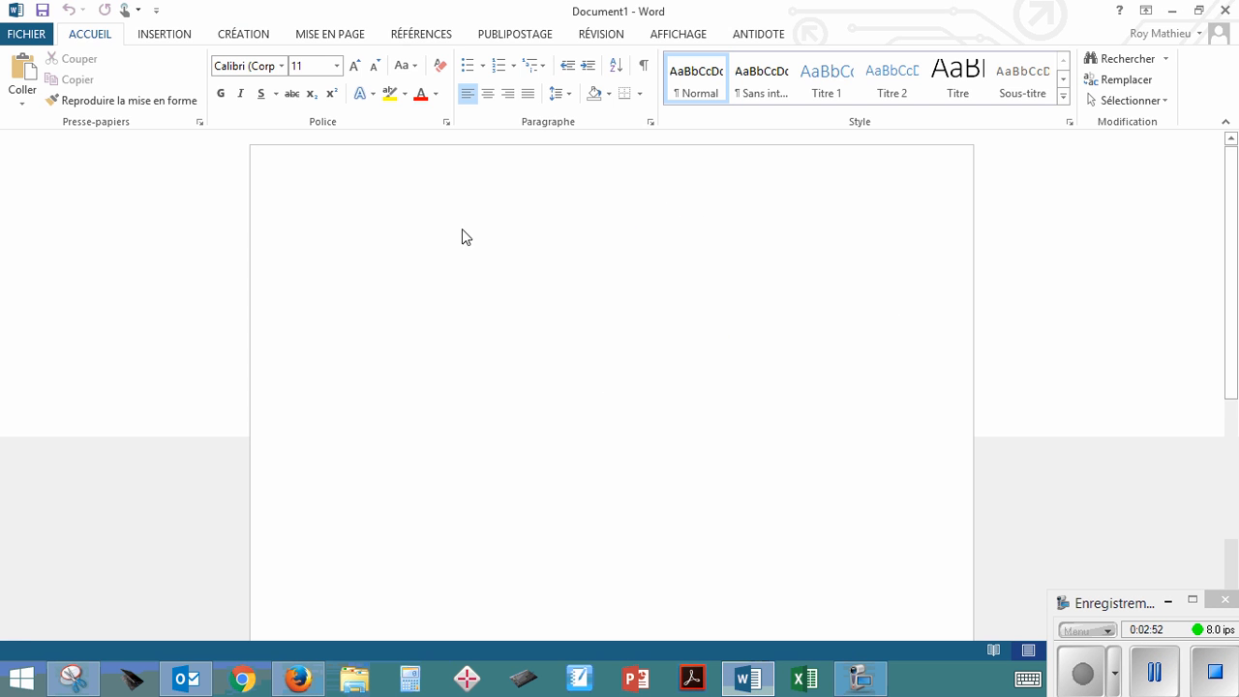
{"action": "right_click", "coordinate": [368, 246]}
{"action": "left_click", "coordinate": [577, 314]}
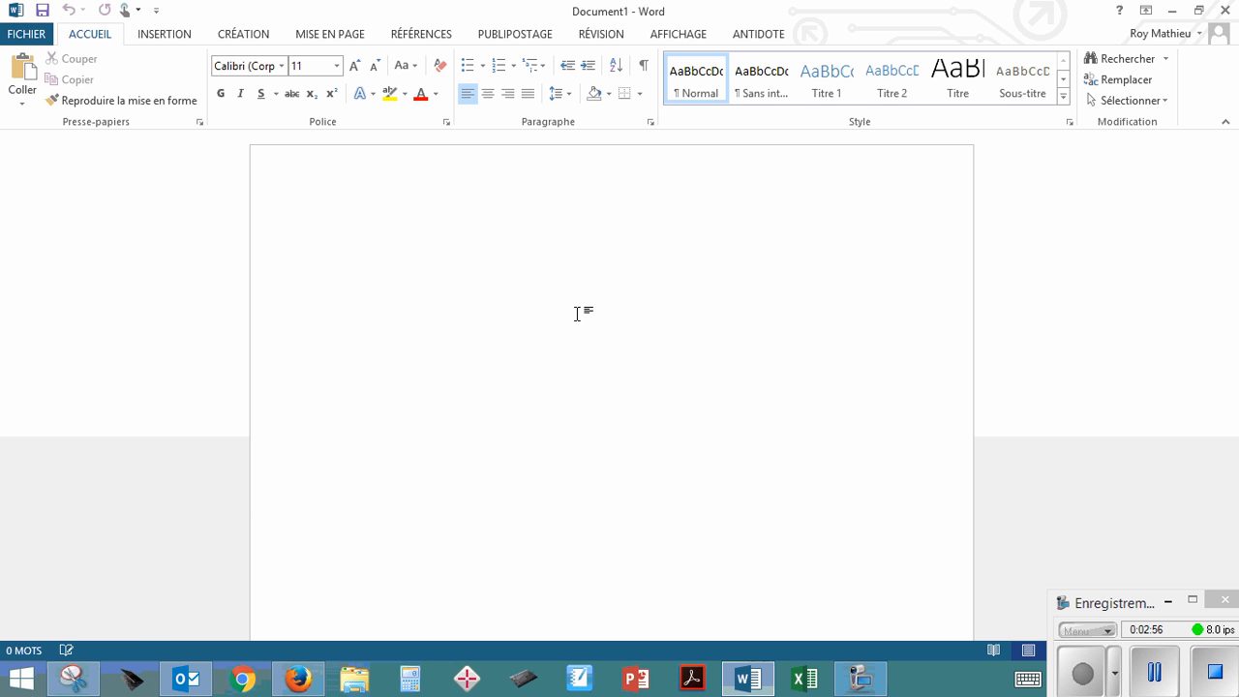
{"action": "key", "text": "ctrl+v"}
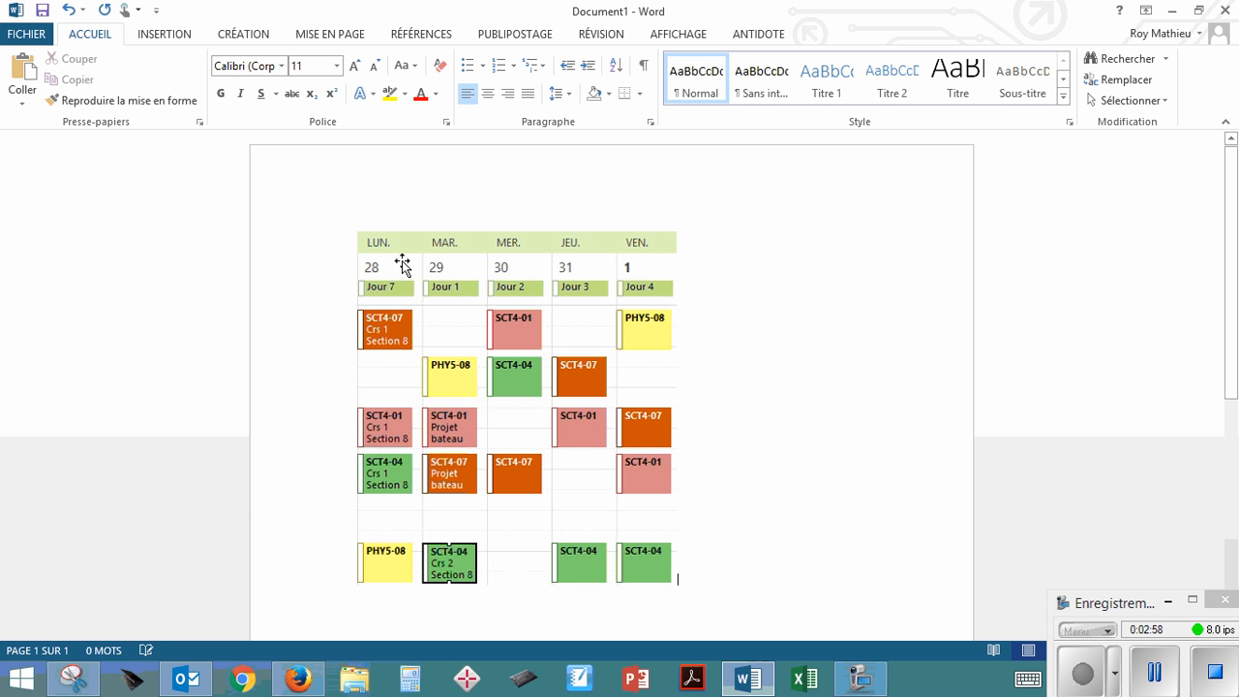
Step: Set the schedule image's text wrapping to in front of text and move it to the upper-left area of the page
{"action": "left_click", "coordinate": [529, 319]}
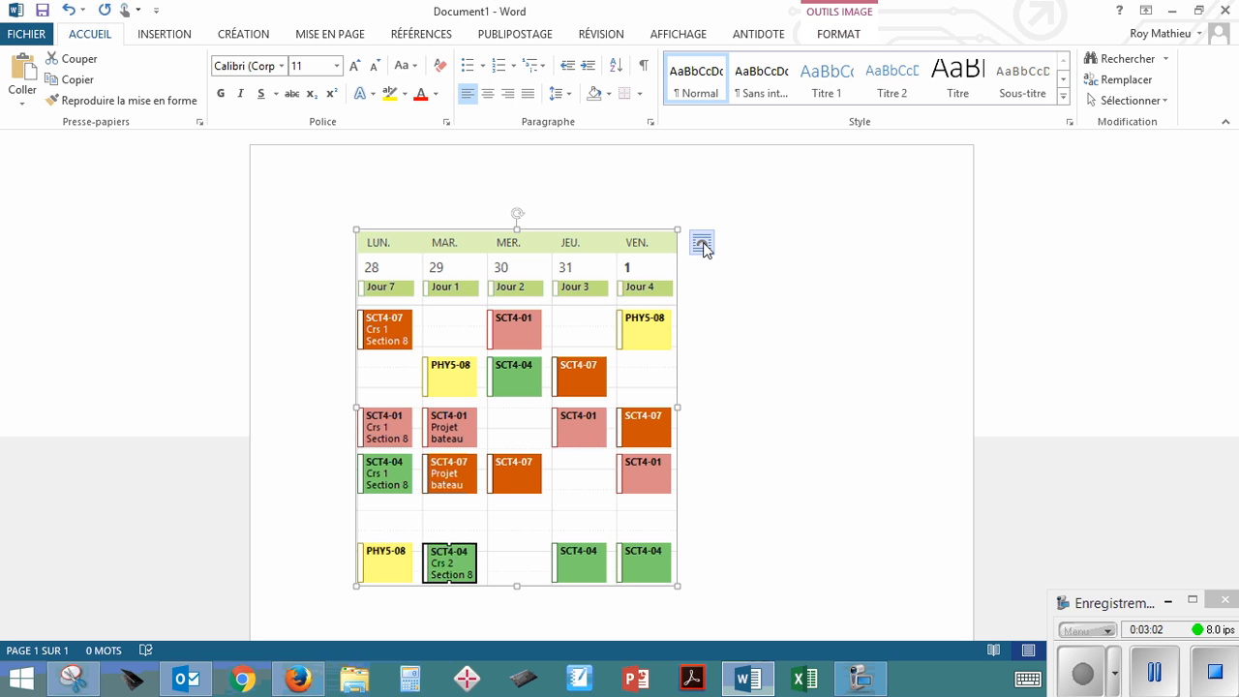
{"action": "left_click", "coordinate": [703, 246]}
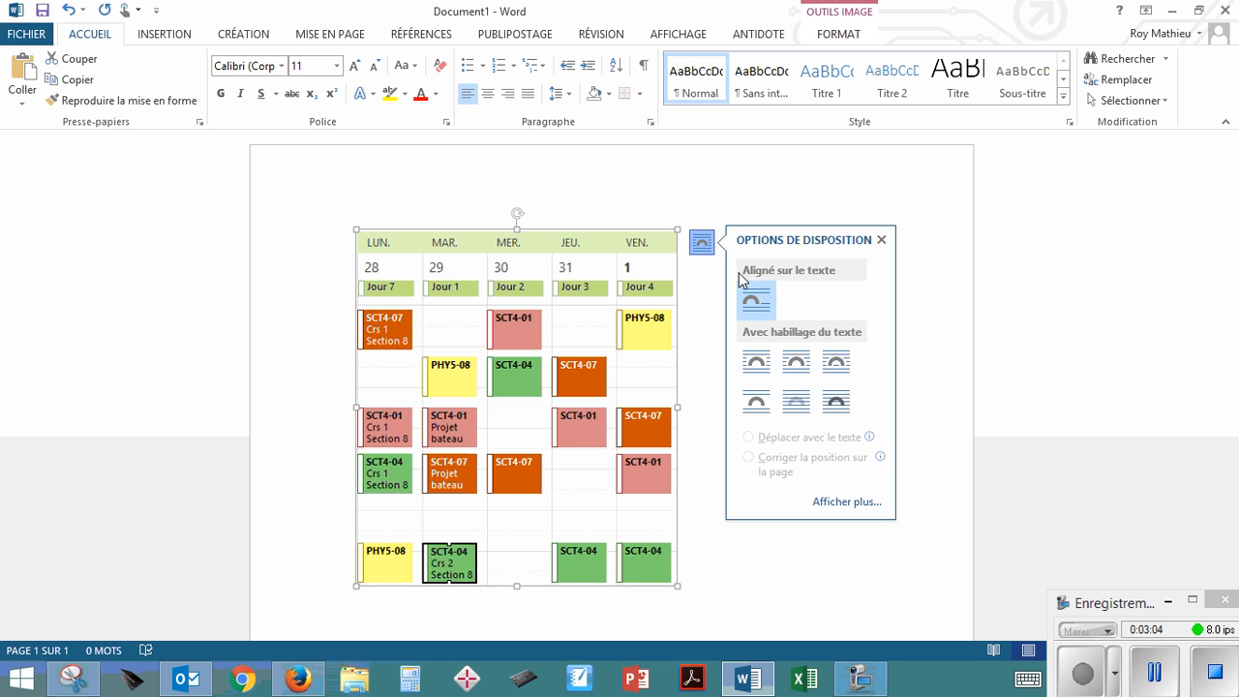
{"action": "left_click", "coordinate": [838, 405]}
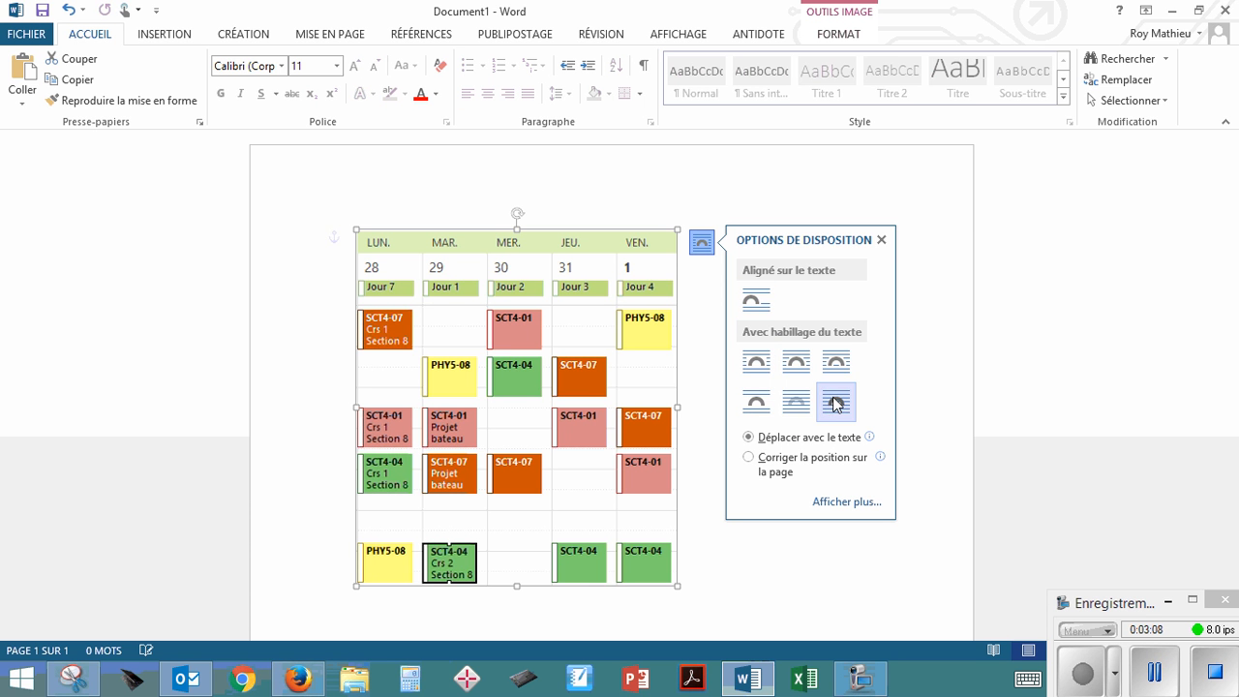
{"action": "left_click_drag", "start_coordinate": [533, 383], "coordinate": [487, 327]}
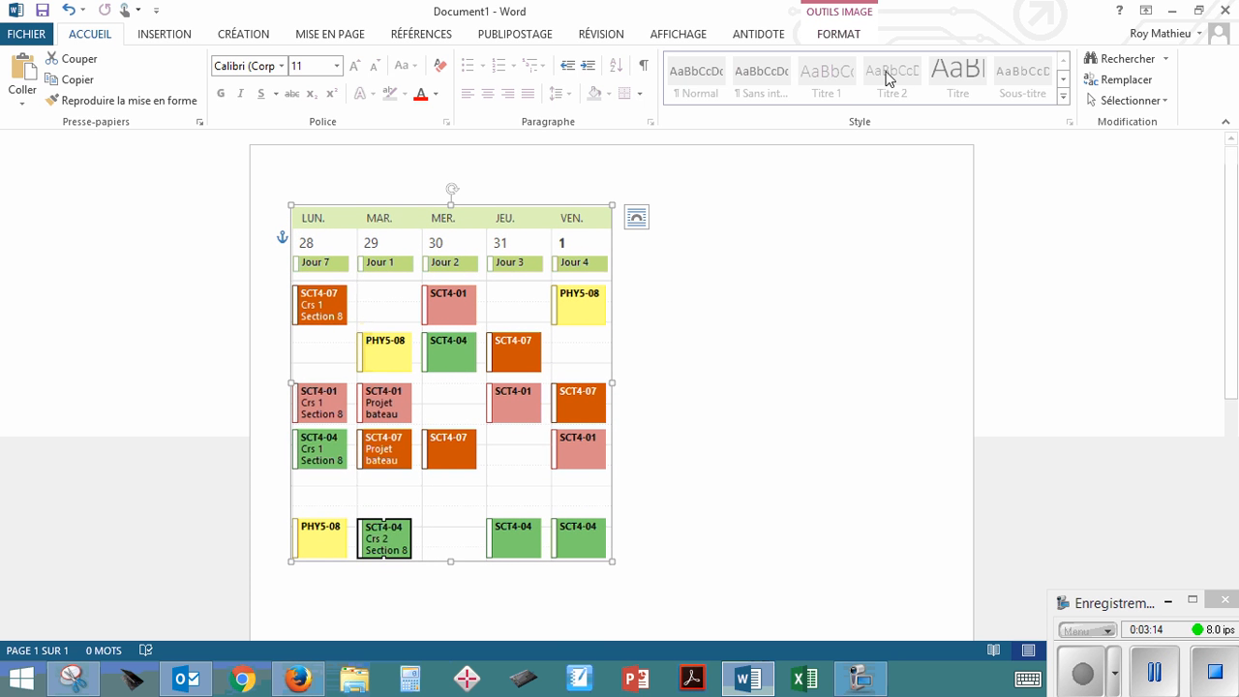
Step: Give the 28 March – 1 April schedule image a black border 1½ pt thick
{"action": "left_click", "coordinate": [838, 35]}
{"action": "left_click", "coordinate": [770, 58]}
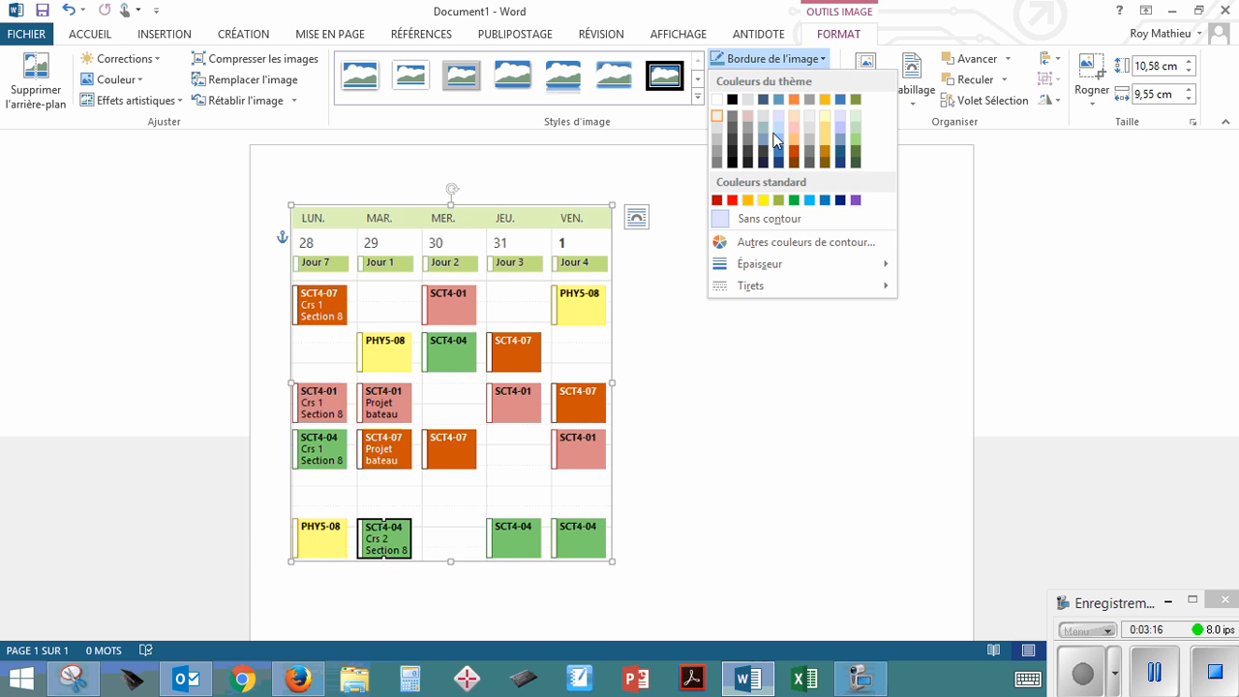
{"action": "mouse_move", "coordinate": [738, 266]}
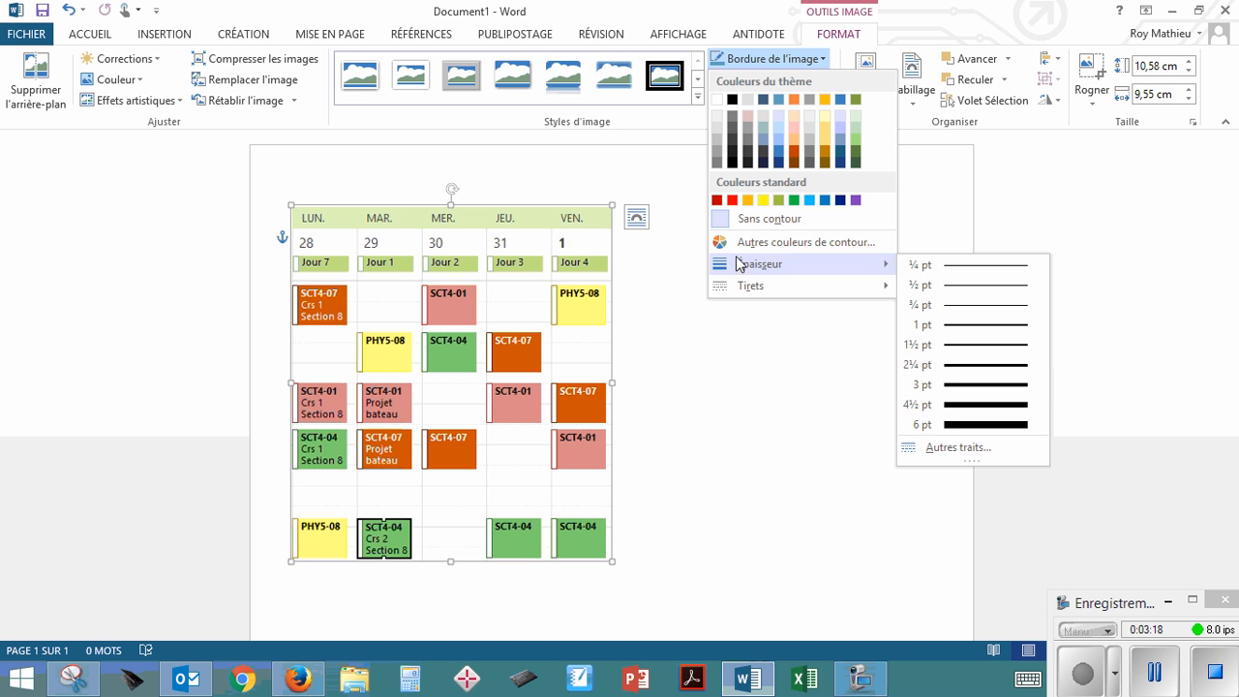
{"action": "left_click", "coordinate": [732, 101]}
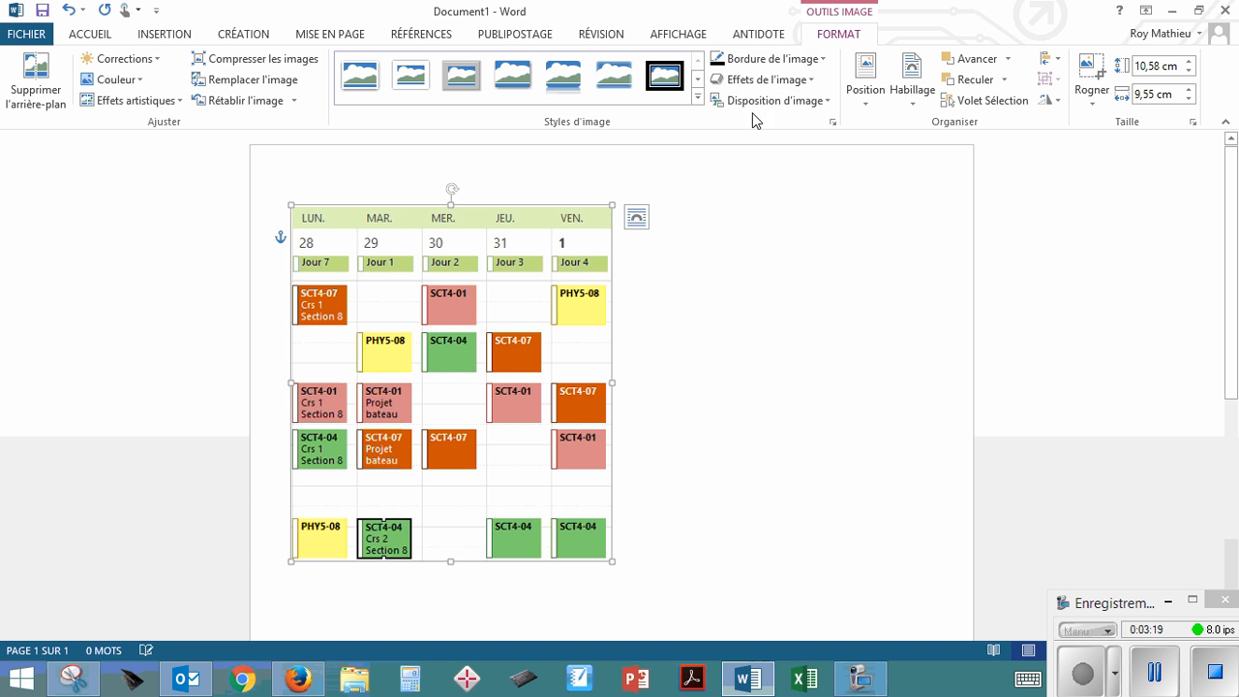
{"action": "left_click", "coordinate": [764, 58]}
{"action": "mouse_move", "coordinate": [770, 265]}
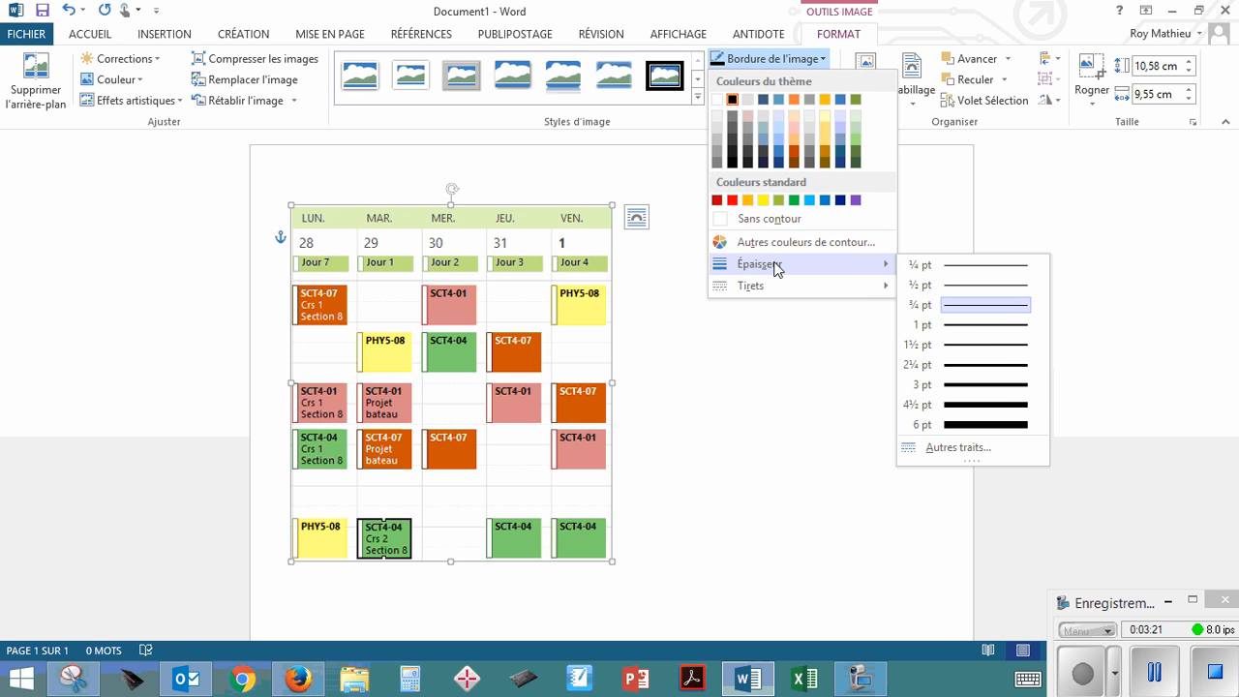
{"action": "left_click", "coordinate": [986, 347]}
{"action": "left_click", "coordinate": [718, 325]}
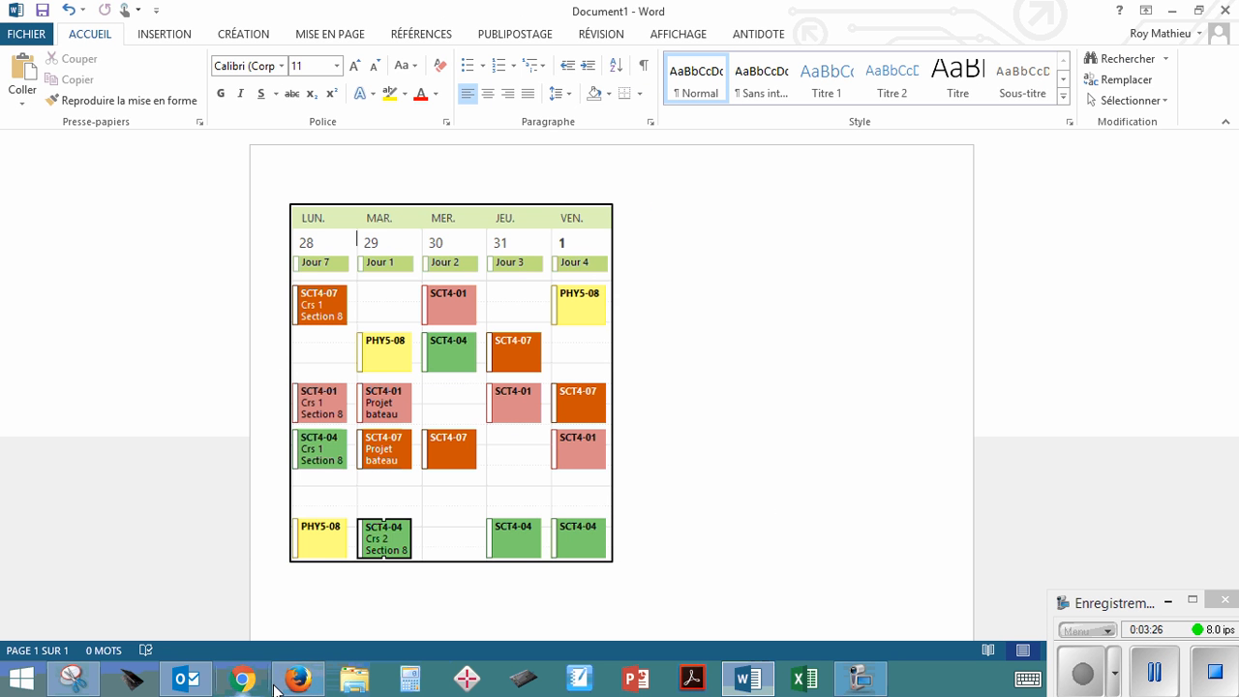
Step: Switch to Outlook, show the week of 4–8 April, and capture and copy its Monday-to-Friday schedule grid with Outil Capture d'écran
{"action": "left_click", "coordinate": [186, 680]}
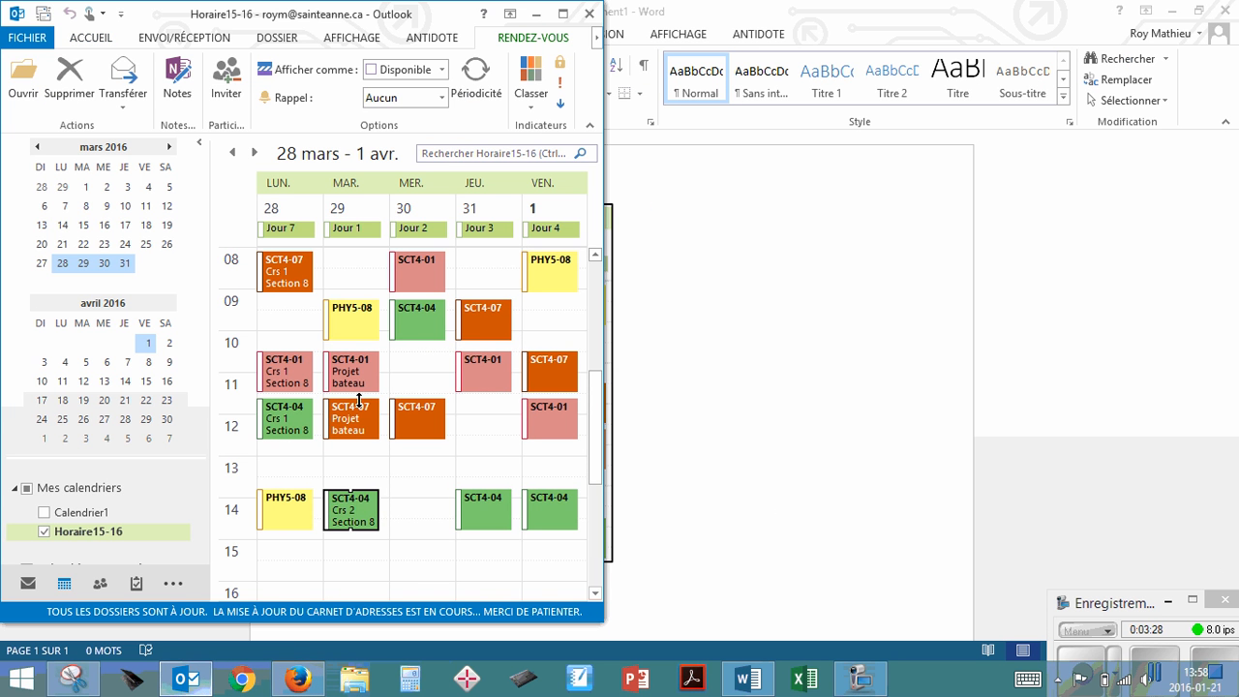
{"action": "left_click", "coordinate": [254, 153]}
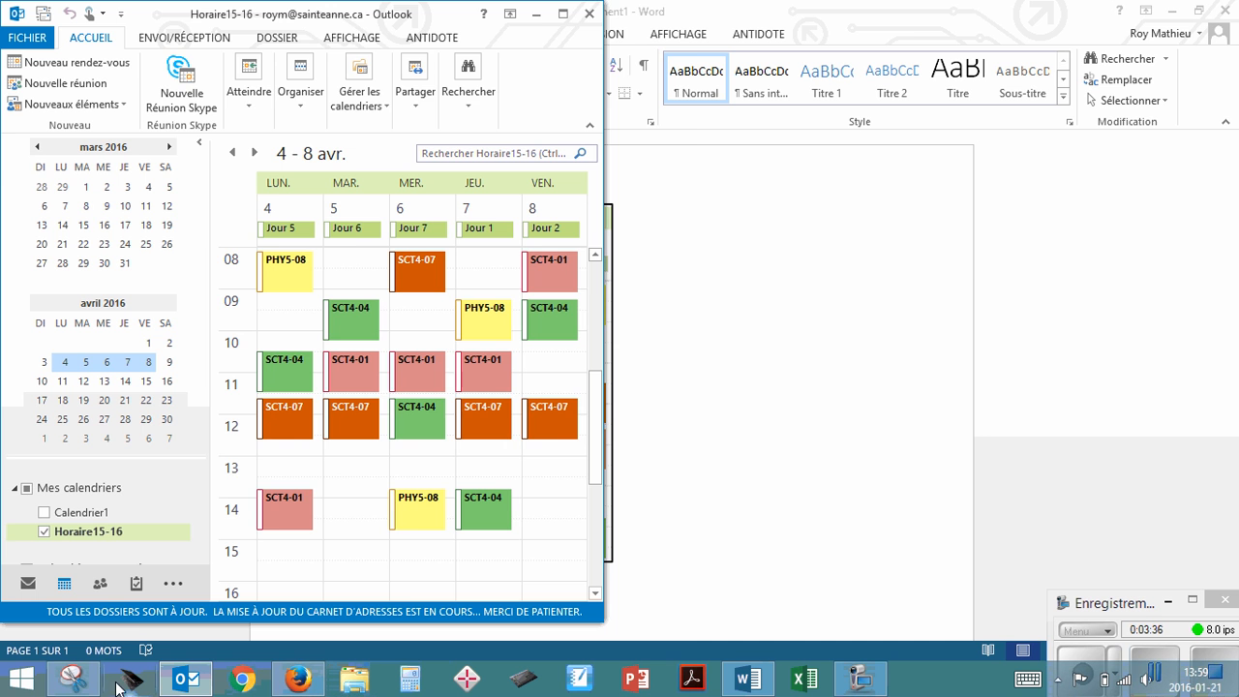
{"action": "left_click", "coordinate": [73, 679]}
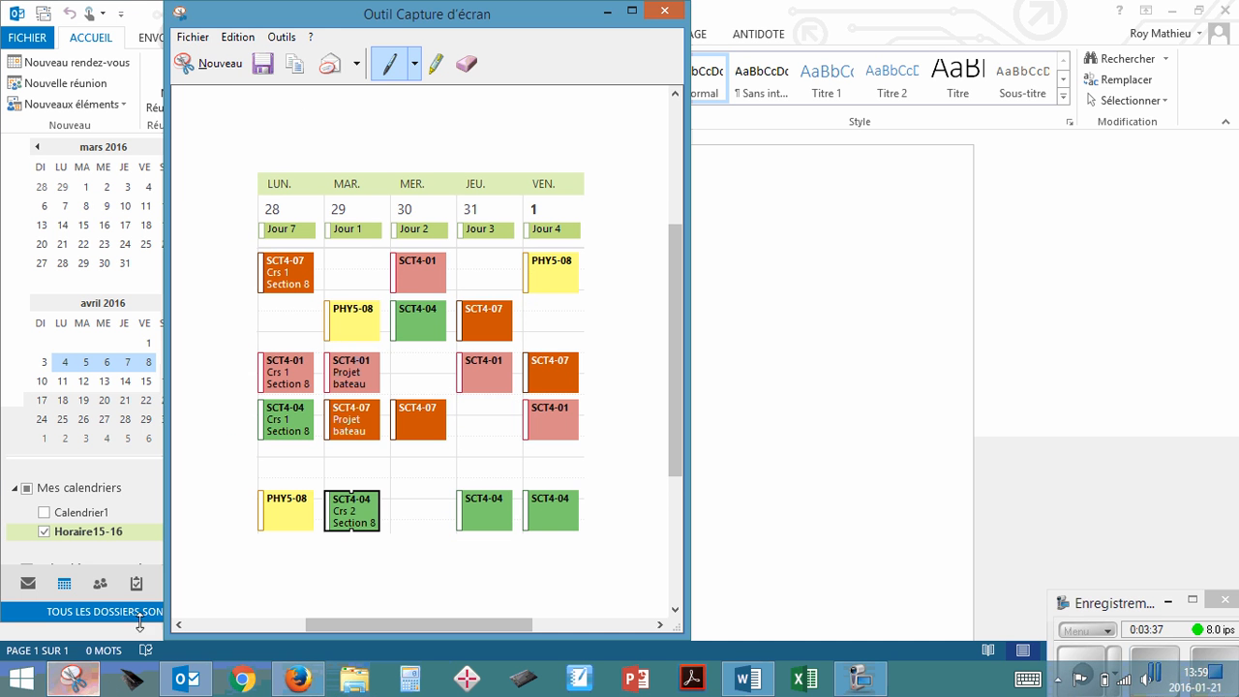
{"action": "left_click", "coordinate": [207, 70]}
{"action": "left_click_drag", "start_coordinate": [254, 170], "coordinate": [581, 532]}
{"action": "right_click", "coordinate": [471, 393]}
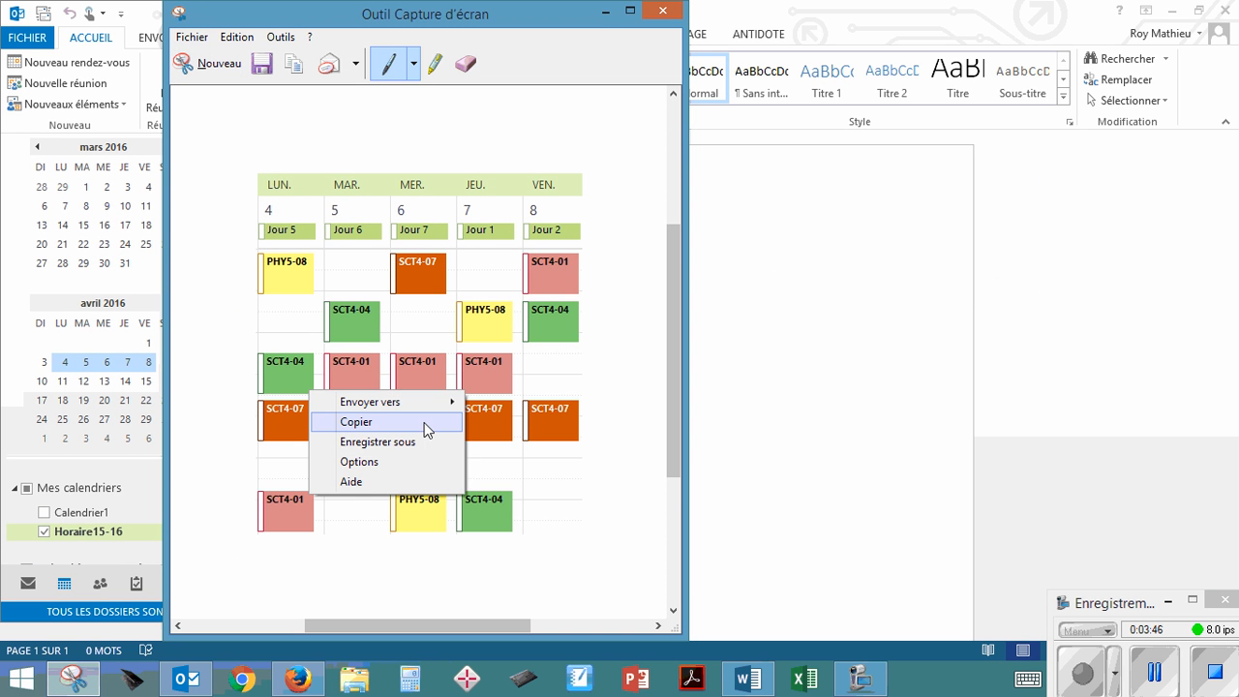
{"action": "left_click", "coordinate": [427, 423]}
{"action": "left_click", "coordinate": [607, 11]}
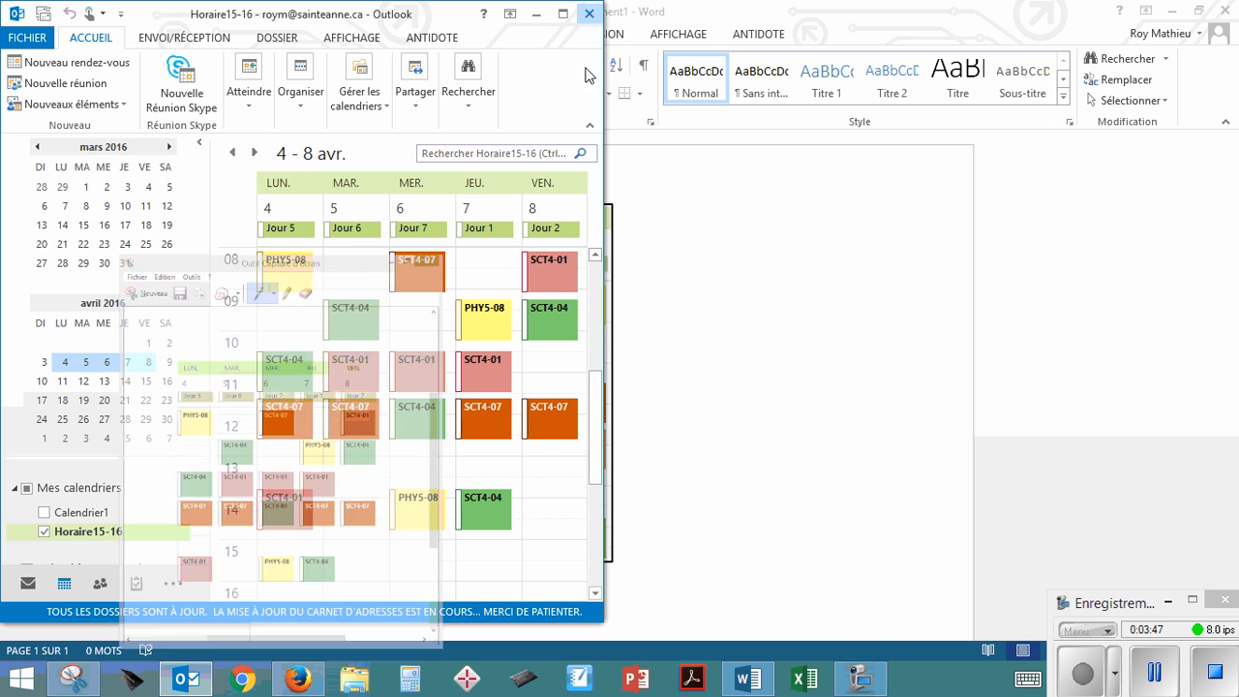
Step: Return to the Word document and add blank lines until the insertion point is below the first schedule image
{"action": "left_click", "coordinate": [748, 678]}
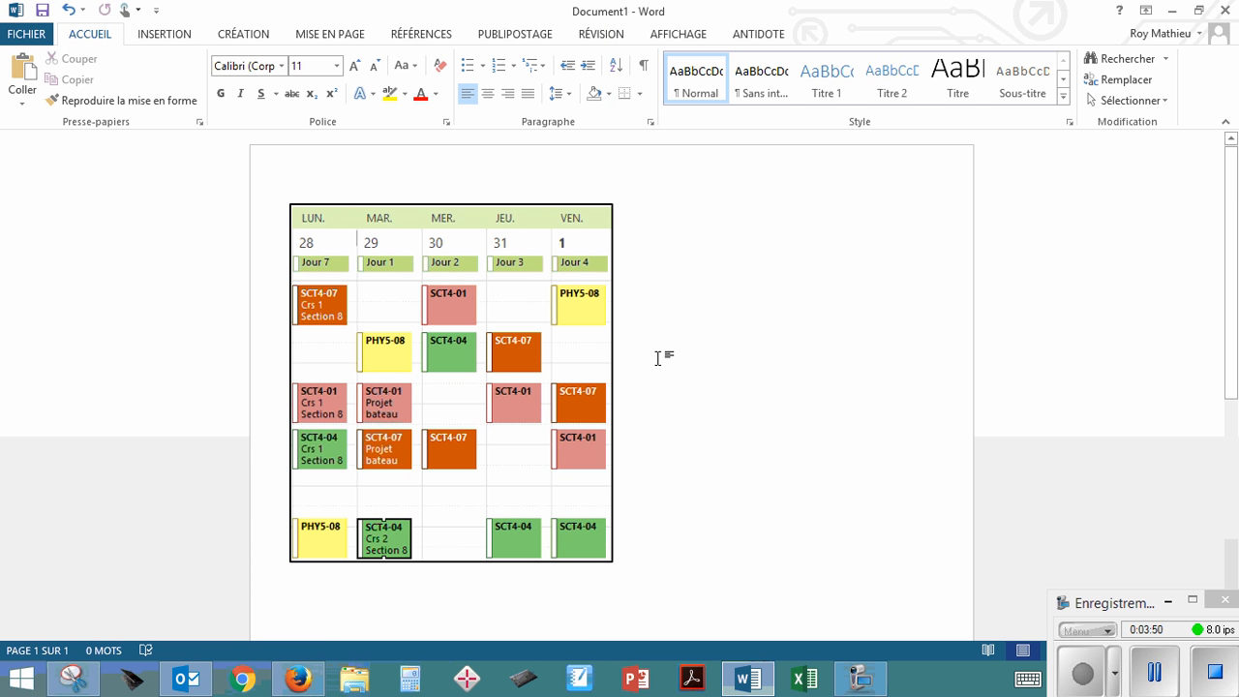
{"action": "key", "text": "Return"}
{"action": "key", "text": "Return"}
{"action": "key", "text": "Return"}
{"action": "key", "text": "Return"}
{"action": "key", "text": "Return"}
{"action": "key", "text": "Return"}
{"action": "key", "text": "Return"}
{"action": "key", "text": "Return"}
{"action": "key", "text": "Return"}
{"action": "key", "text": "Return"}
{"action": "key", "text": "Return"}
{"action": "key", "text": "Return"}
{"action": "key", "text": "Return"}
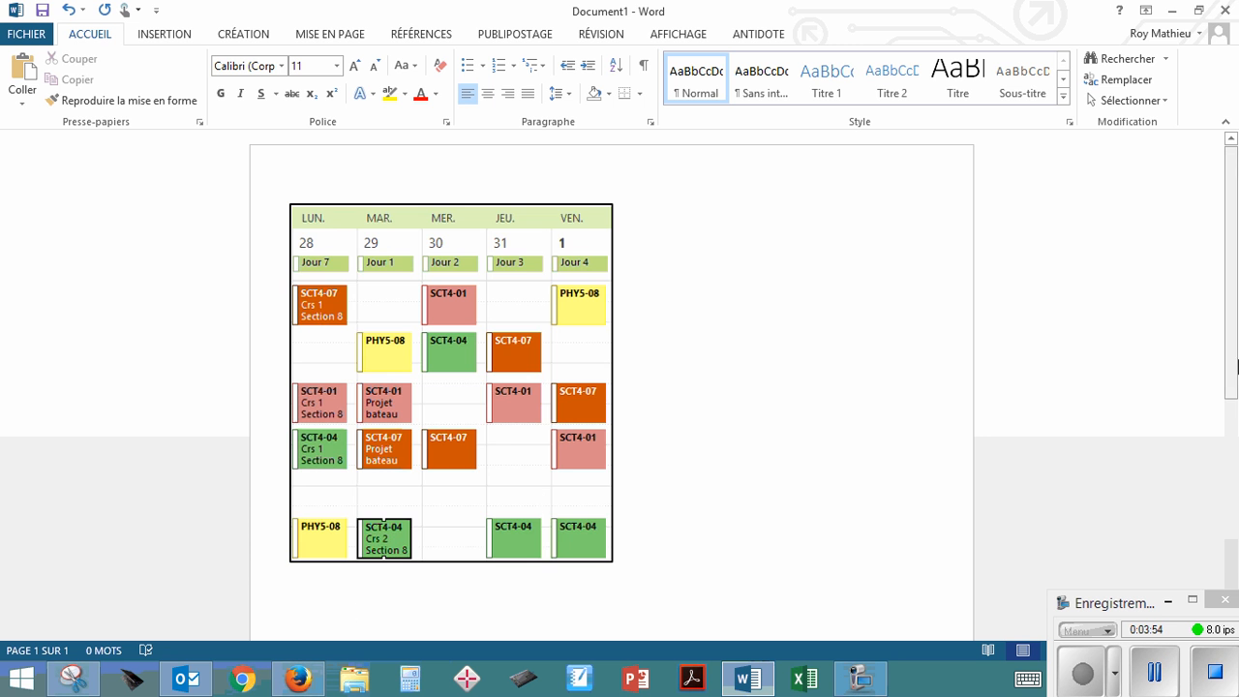
{"action": "left_click_drag", "start_coordinate": [1231, 354], "coordinate": [1230, 423]}
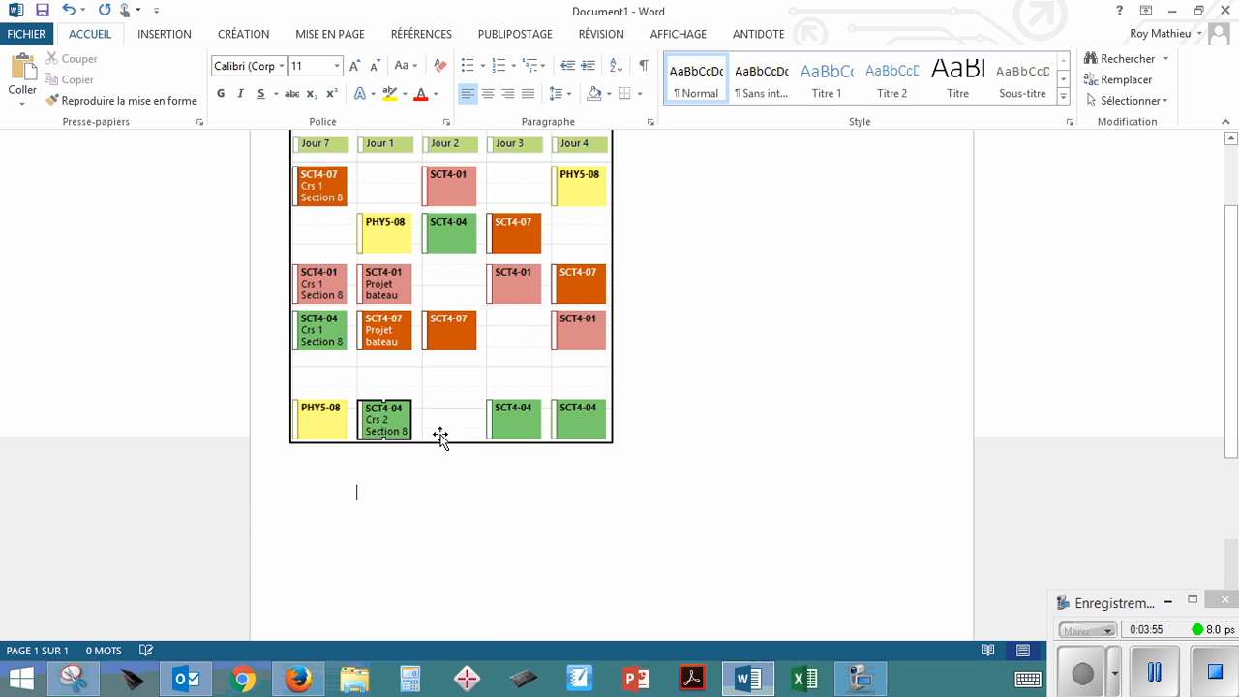
Step: Paste the 4–8 April schedule image below the first one and set its text wrapping to in front of text
{"action": "right_click", "coordinate": [378, 490]}
{"action": "left_click", "coordinate": [420, 484]}
{"action": "key", "text": "ctrl+v"}
{"action": "left_click", "coordinate": [503, 421]}
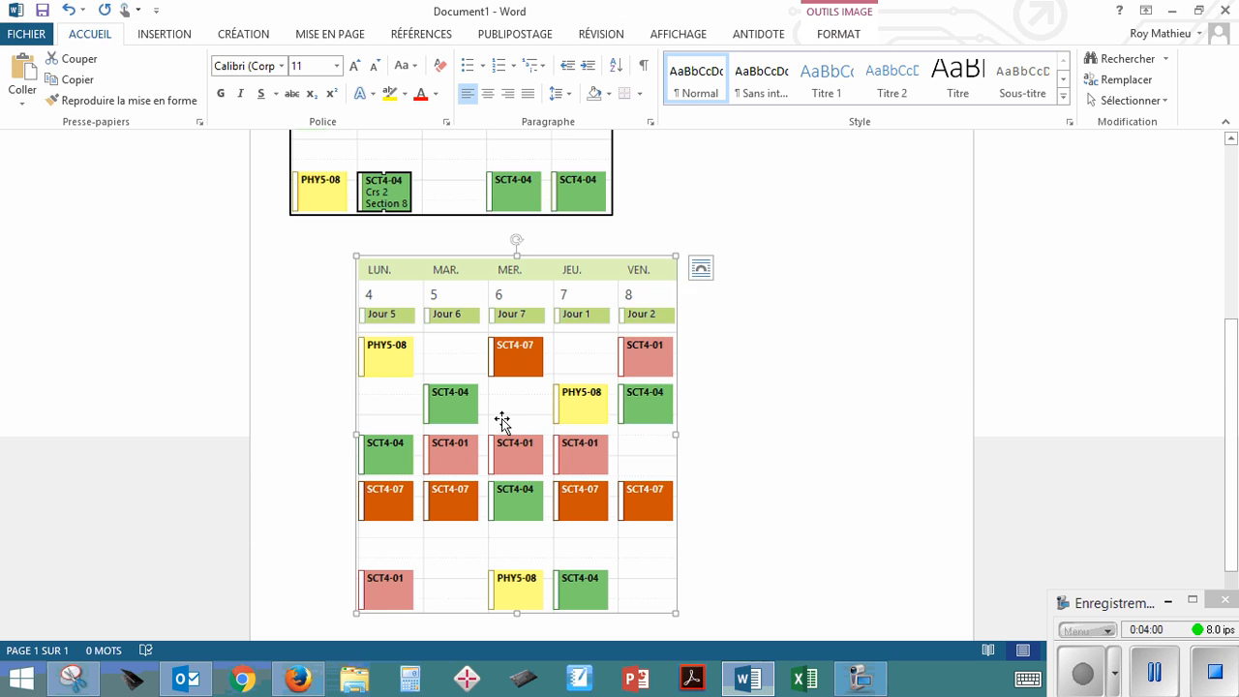
{"action": "right_click", "coordinate": [502, 420]}
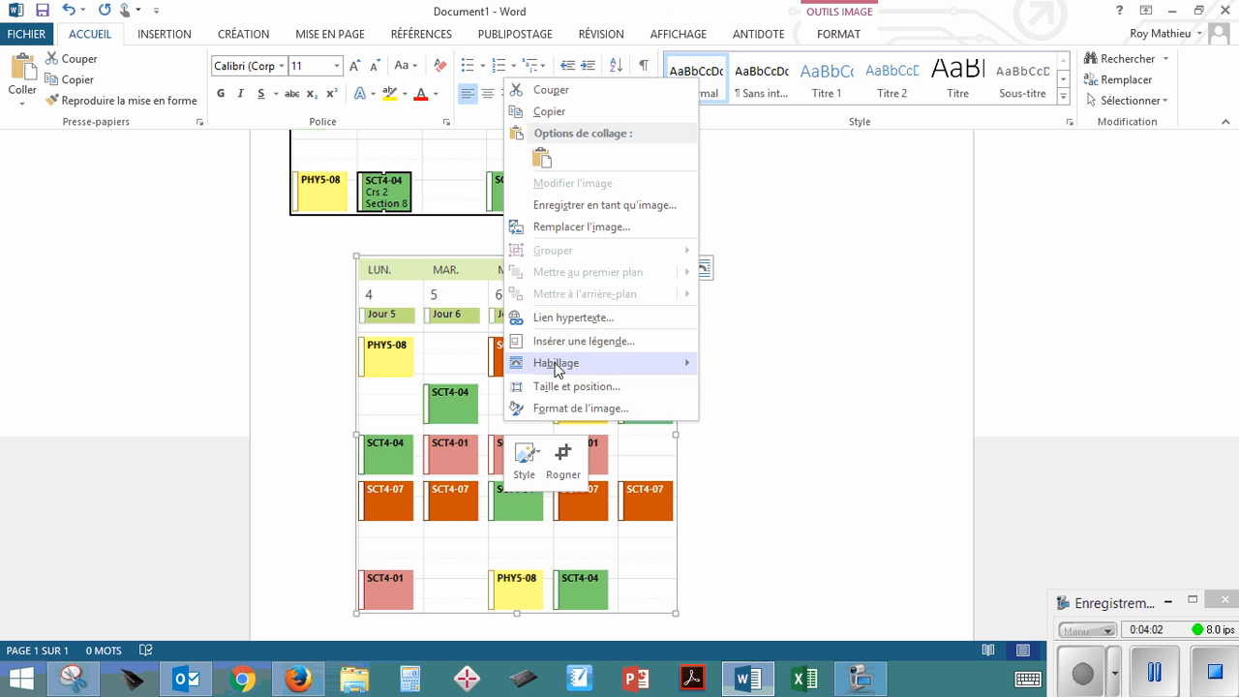
{"action": "mouse_move", "coordinate": [555, 362]}
{"action": "left_click", "coordinate": [792, 499]}
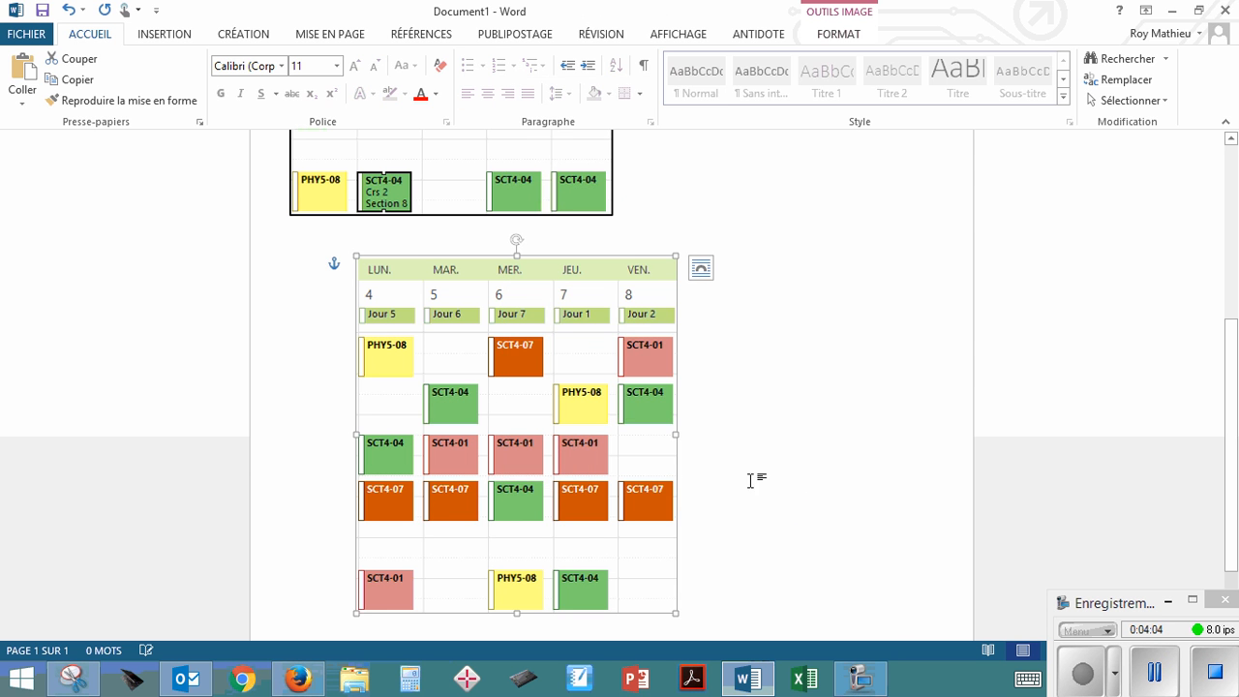
Step: Move the 4–8 April schedule image to the right of the 28 March – 1 April image, aligning their top edges
{"action": "left_click_drag", "start_coordinate": [518, 437], "coordinate": [774, 216]}
{"action": "scroll", "coordinate": [968, 271], "scroll_direction": "up", "scroll_amount": 2}
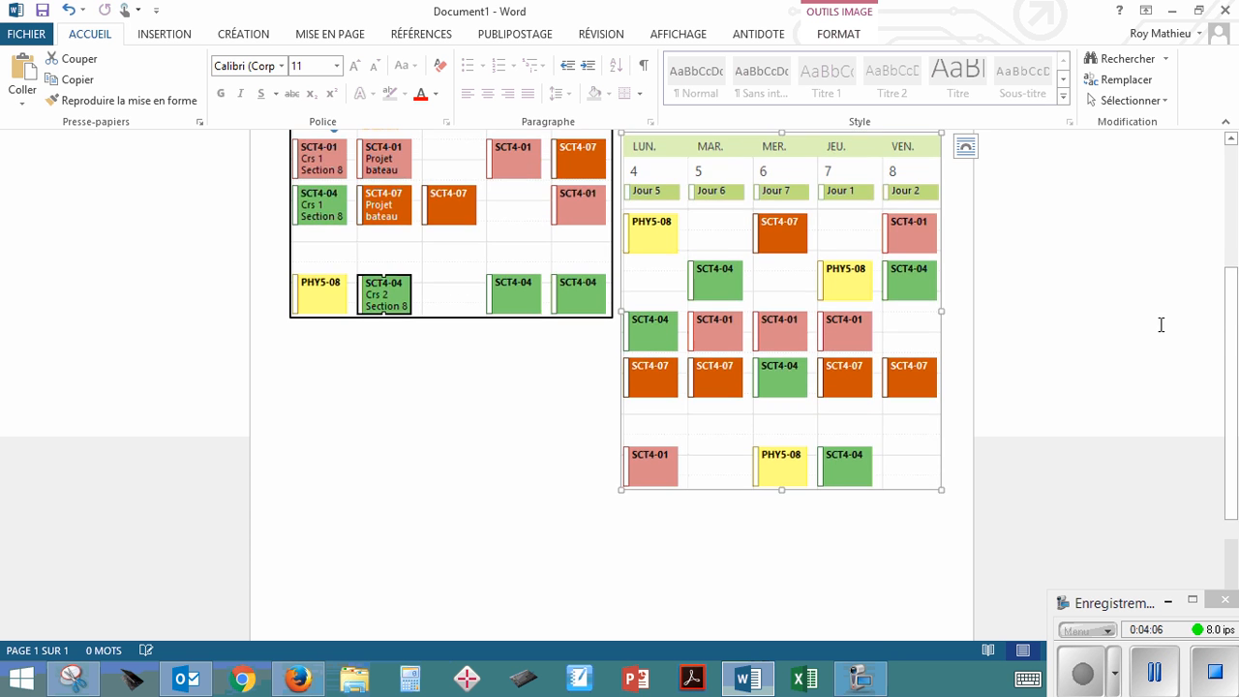
{"action": "left_click_drag", "start_coordinate": [1234, 347], "coordinate": [1226, 238]}
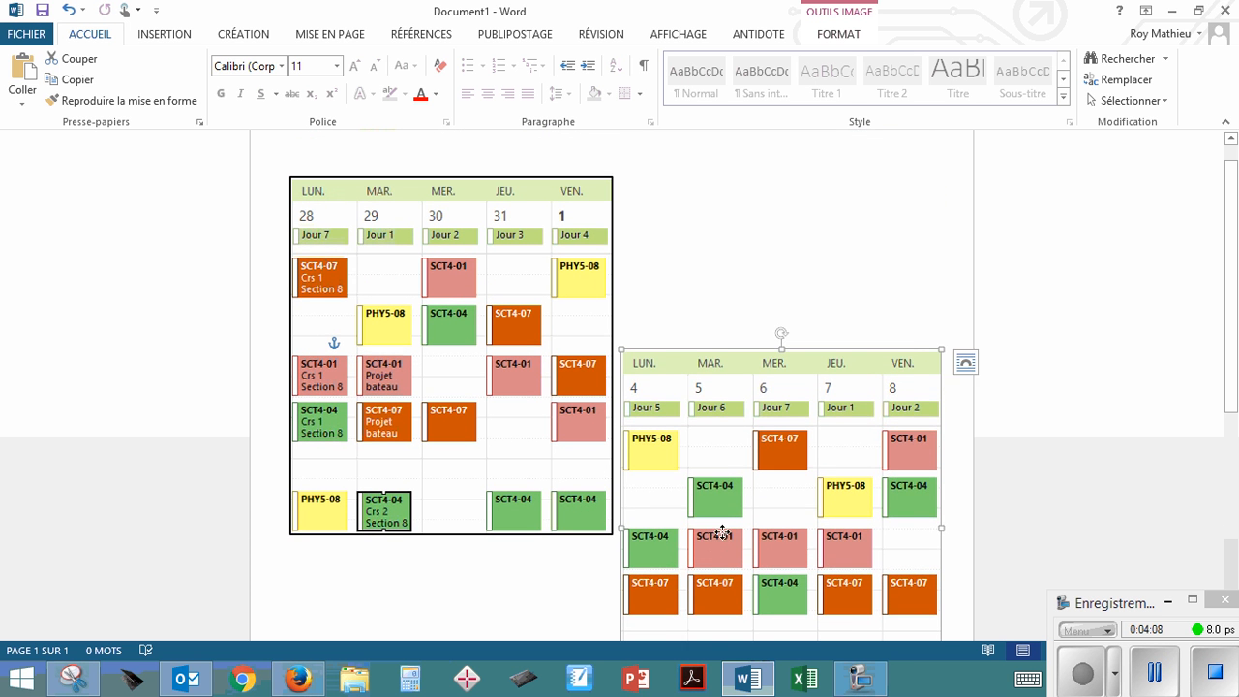
{"action": "left_click_drag", "start_coordinate": [722, 534], "coordinate": [728, 412]}
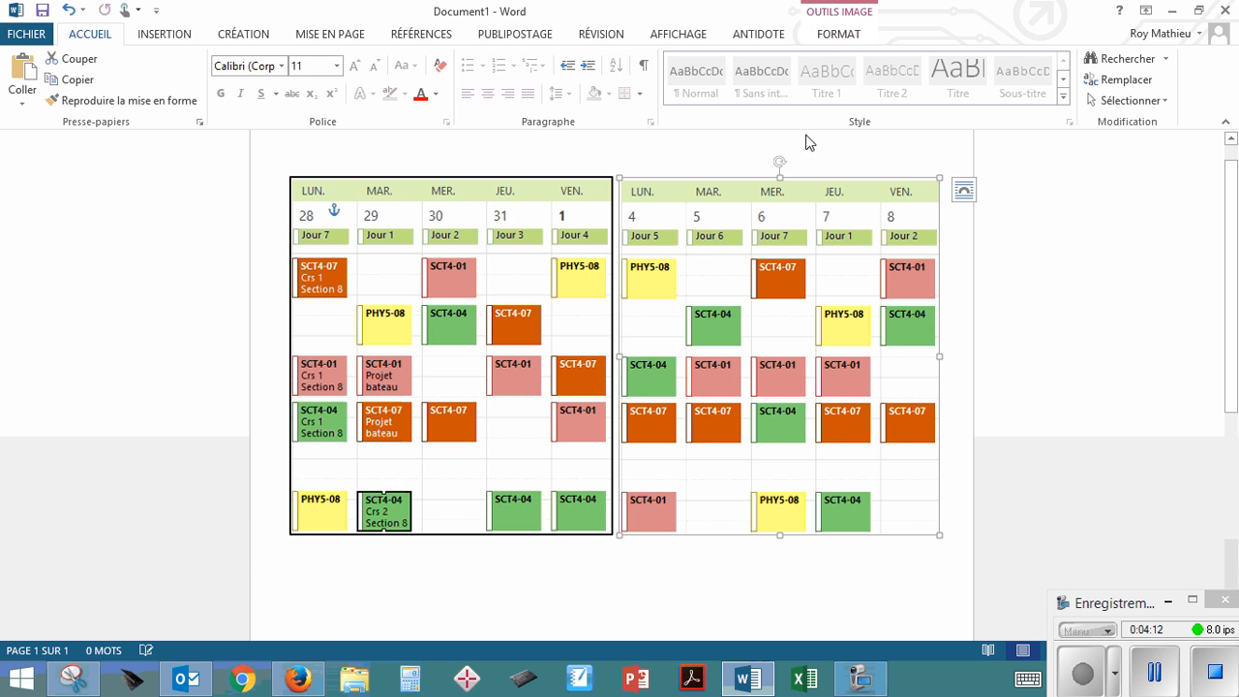
Step: Give the 4–8 April schedule image a matching black border 1½ pt thick
{"action": "left_click", "coordinate": [823, 35]}
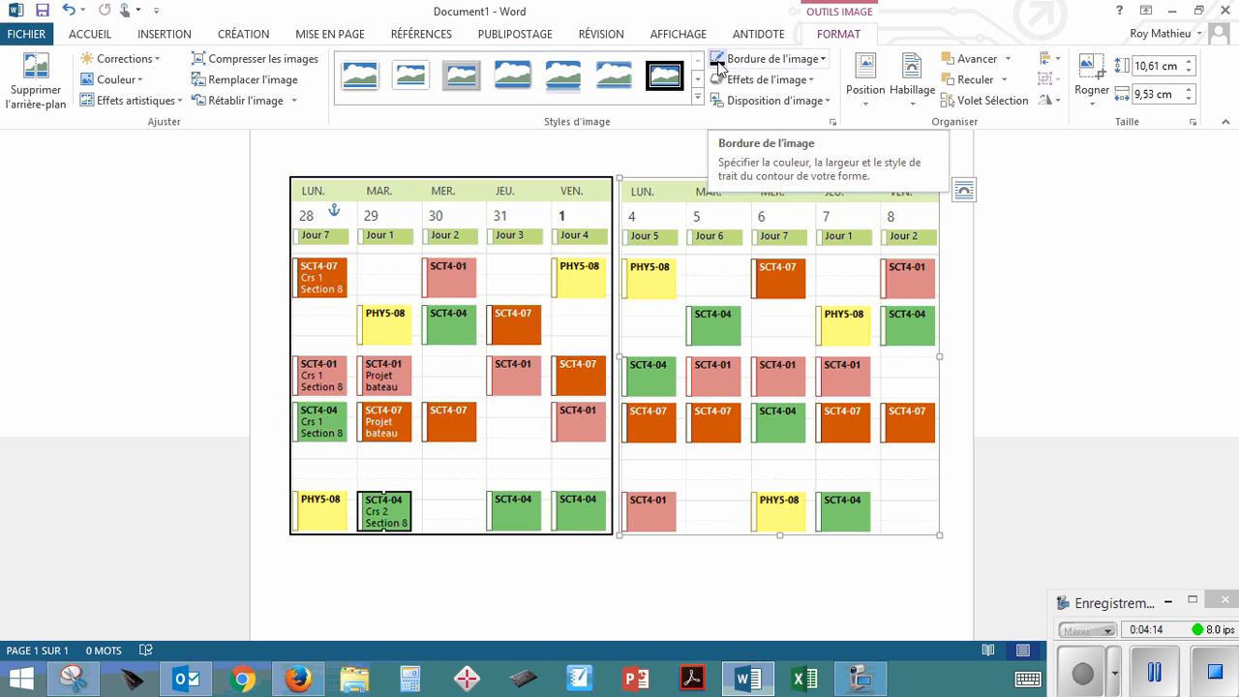
{"action": "left_click", "coordinate": [760, 58]}
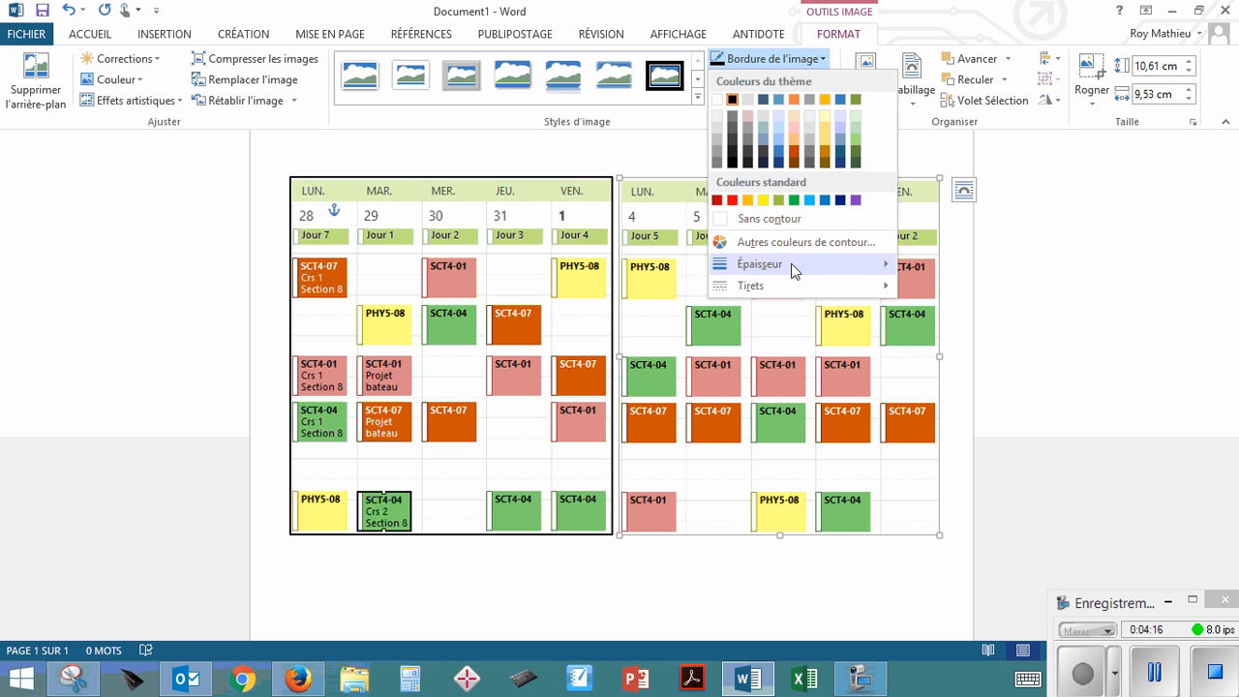
{"action": "mouse_move", "coordinate": [791, 263]}
{"action": "left_click", "coordinate": [955, 341]}
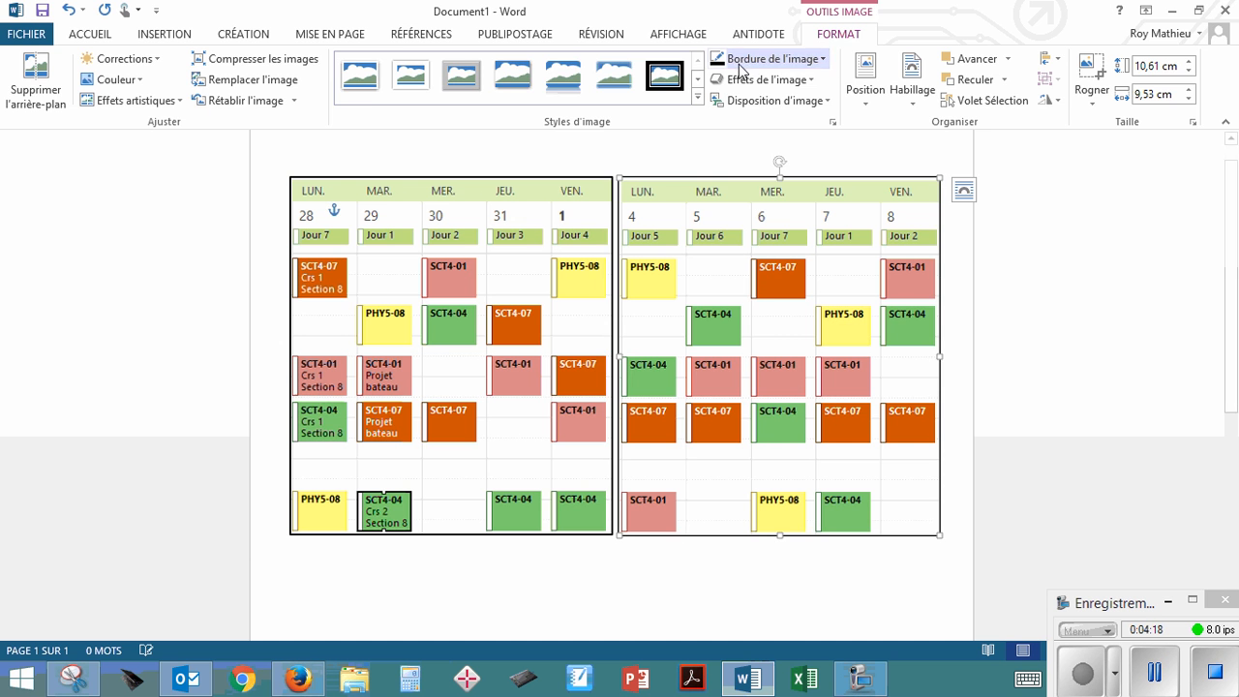
{"action": "left_click", "coordinate": [671, 554]}
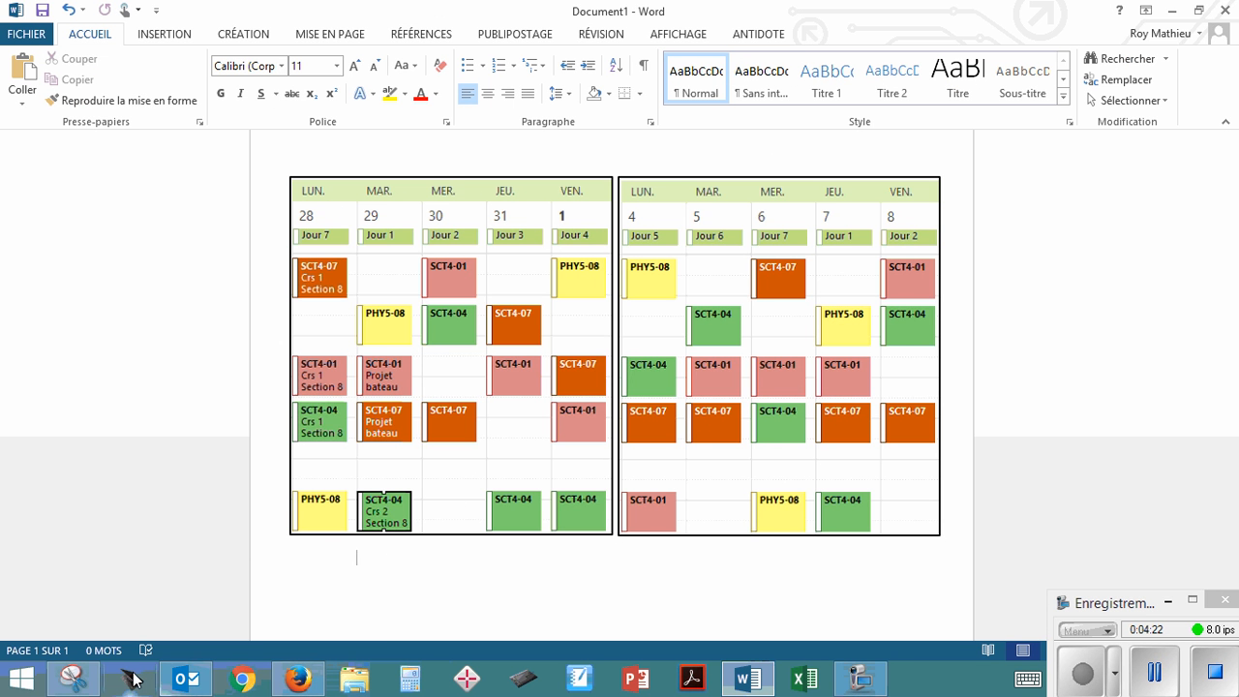
Step: Capture both bordered weekly schedules side by side with Outil Capture d'écran and copy the combined image
{"action": "left_click", "coordinate": [74, 677]}
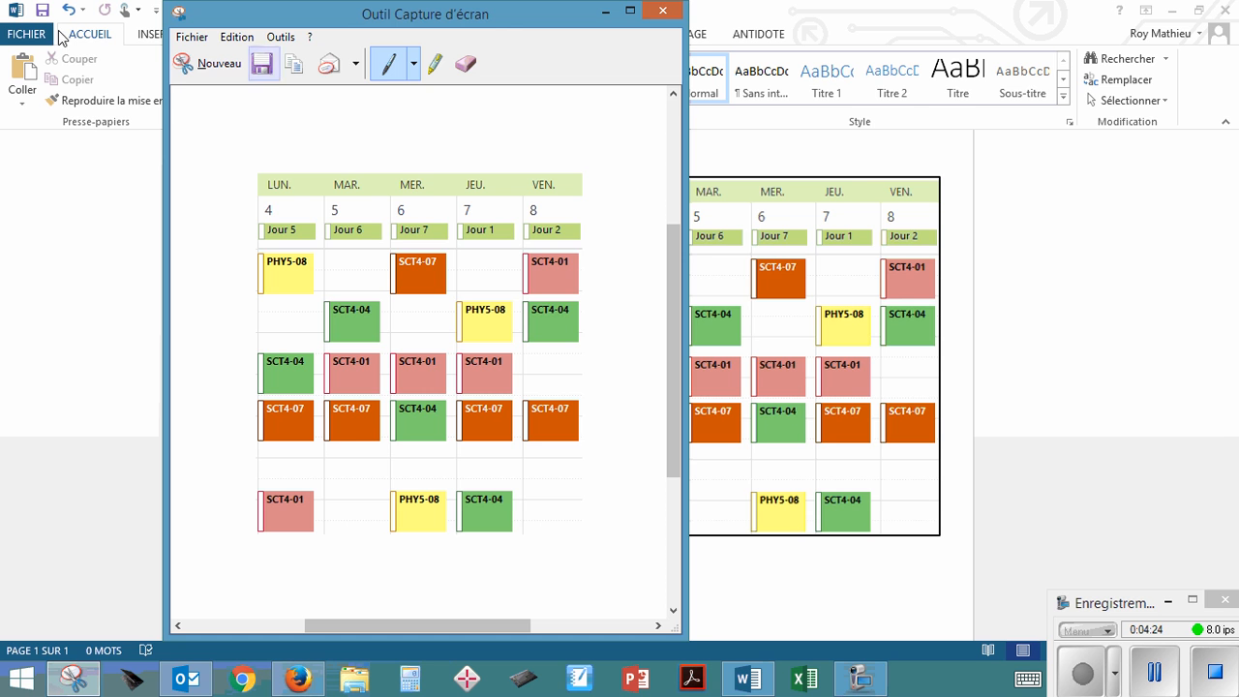
{"action": "left_click", "coordinate": [194, 64]}
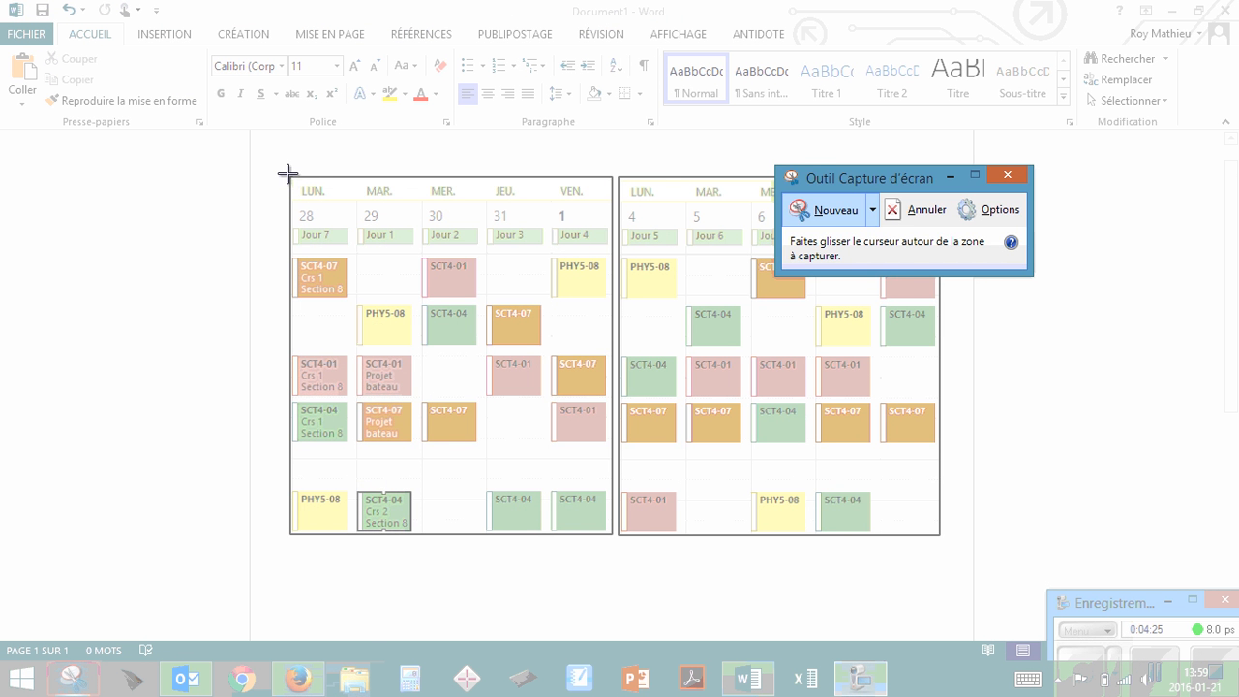
{"action": "left_click_drag", "start_coordinate": [288, 173], "coordinate": [943, 539]}
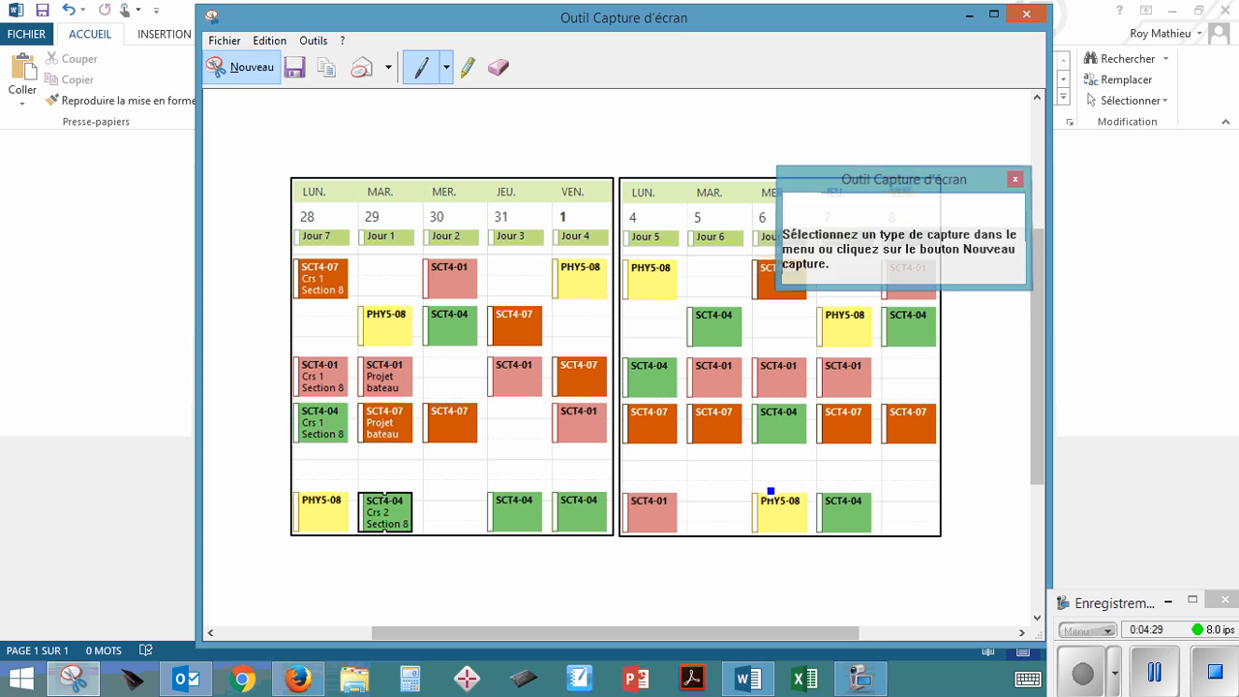
{"action": "right_click", "coordinate": [592, 395]}
{"action": "left_click", "coordinate": [571, 425]}
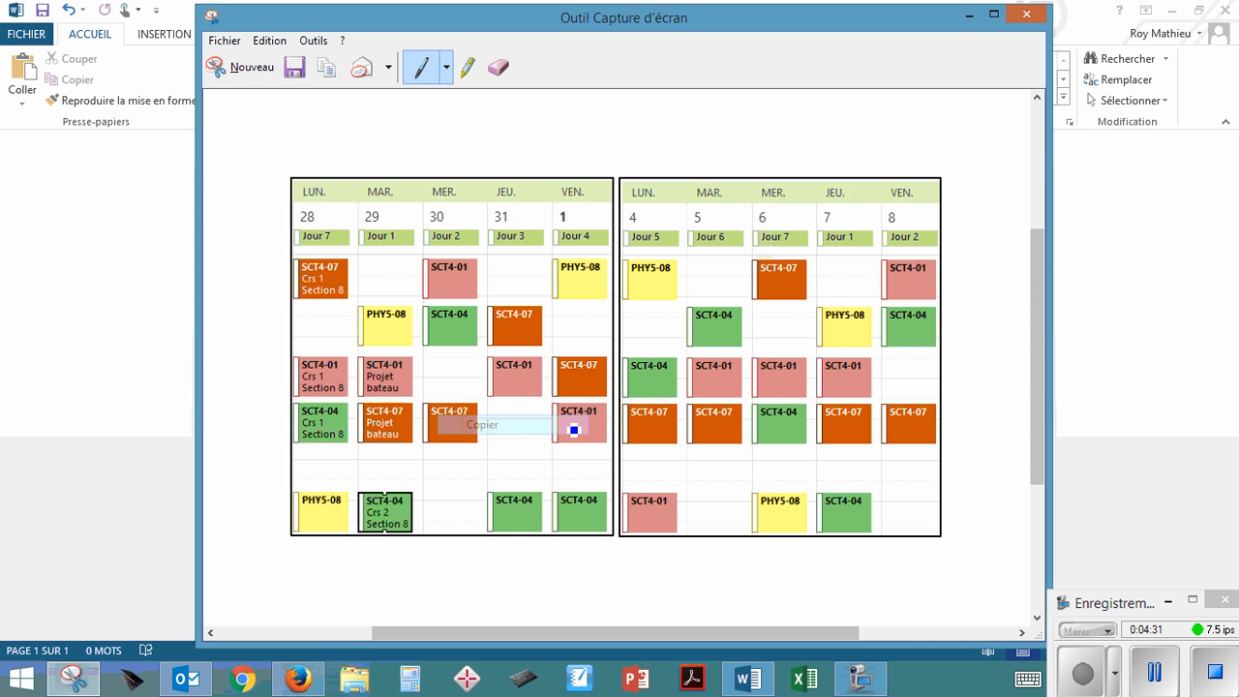
Step: Switch to Firefox, log in to the Moodle site and turn on editing mode for the SCT 4e course
{"action": "left_click", "coordinate": [970, 16]}
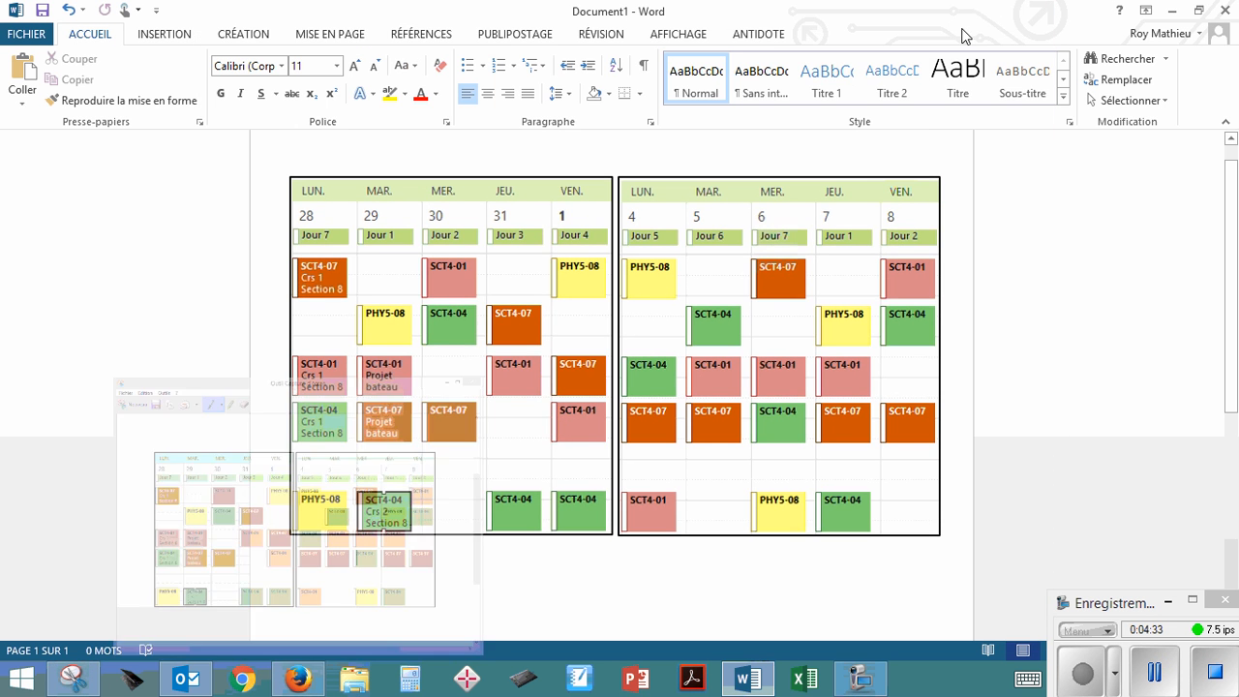
{"action": "left_click", "coordinate": [299, 683]}
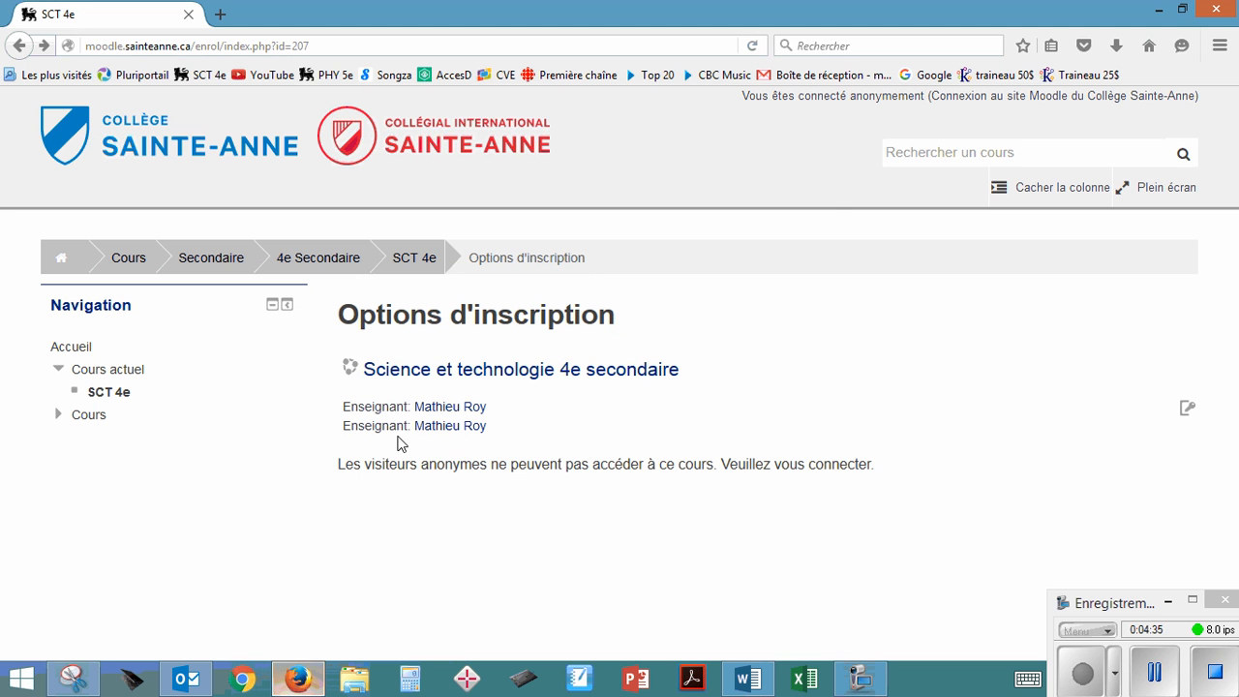
{"action": "left_click", "coordinate": [958, 97]}
{"action": "left_click", "coordinate": [530, 504]}
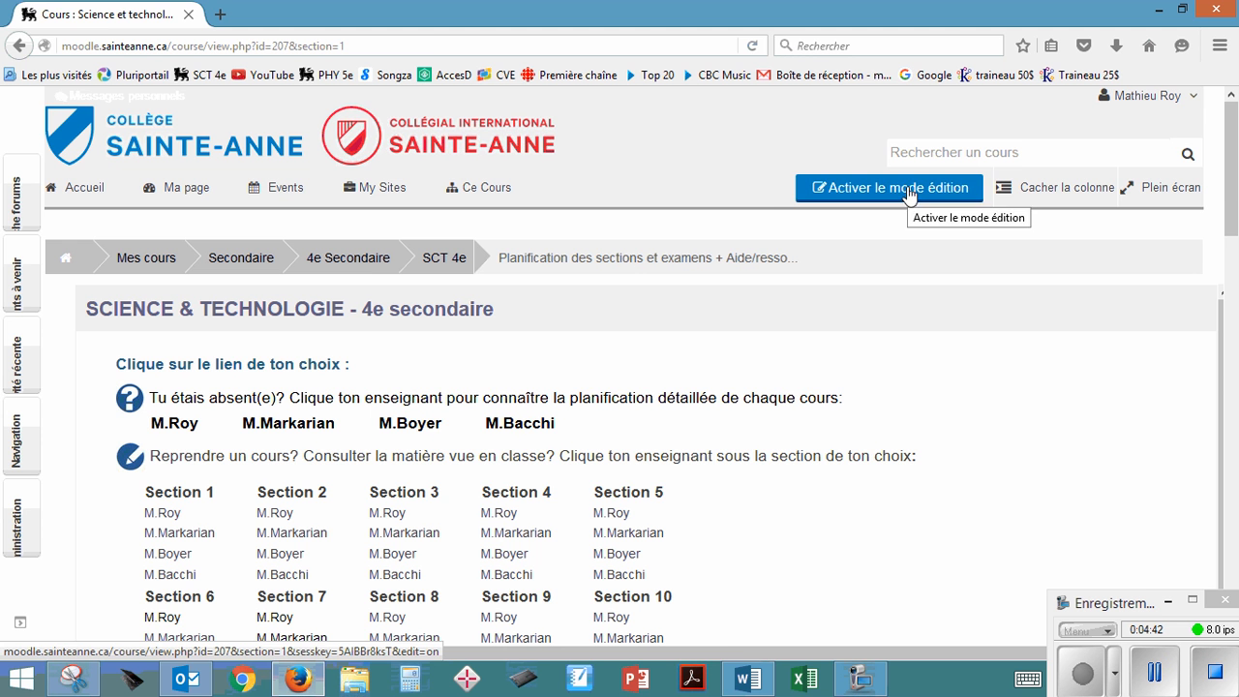
{"action": "left_click", "coordinate": [910, 196]}
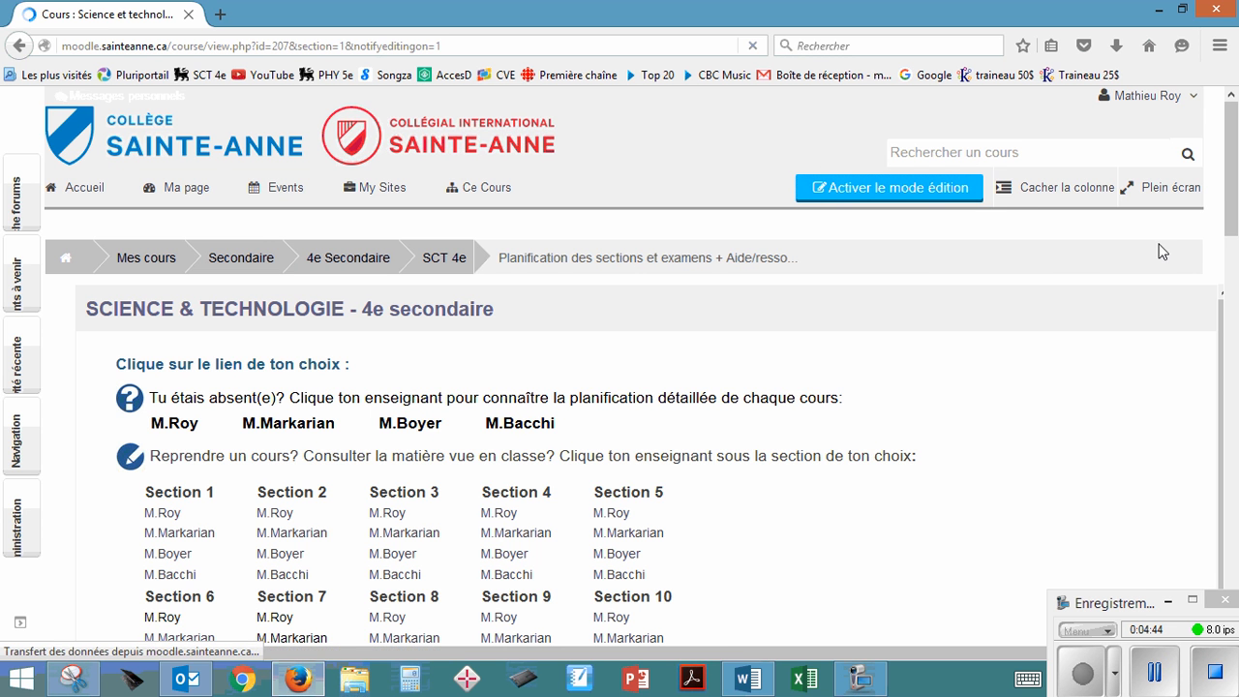
Step: Go to the Section enseignants and make the hidden section on section and exam planning visible
{"action": "scroll", "coordinate": [1231, 204], "scroll_direction": "down", "scroll_amount": 5}
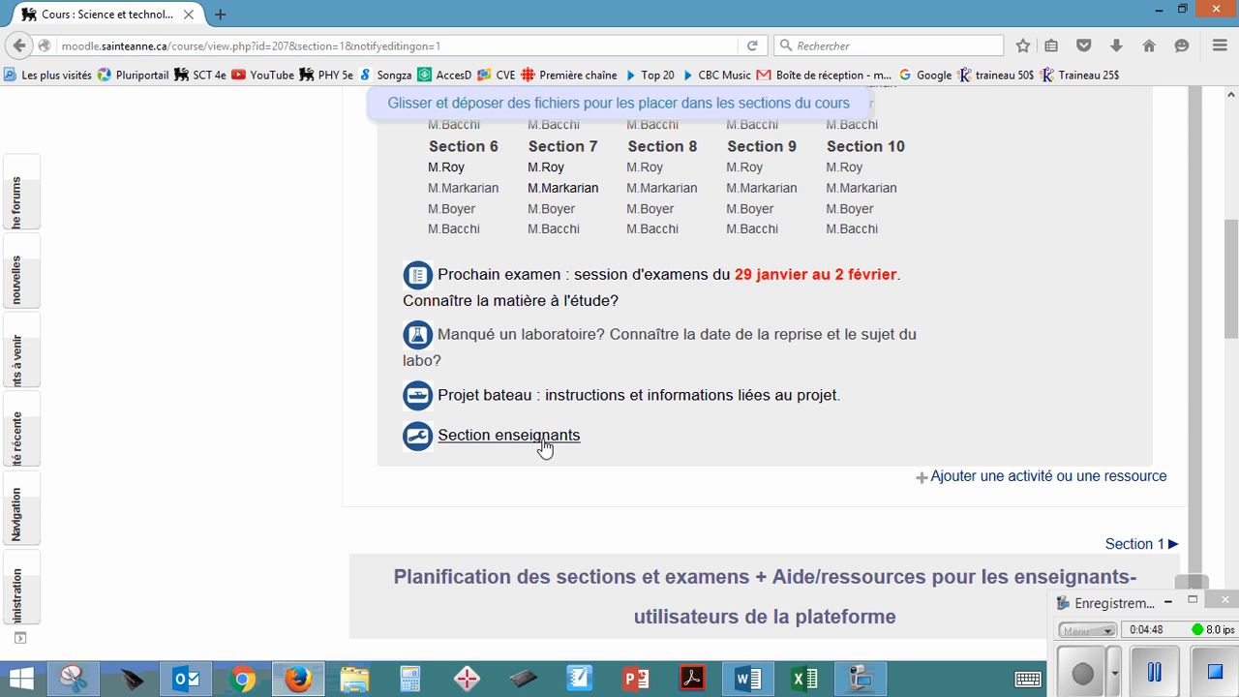
{"action": "left_click", "coordinate": [542, 442]}
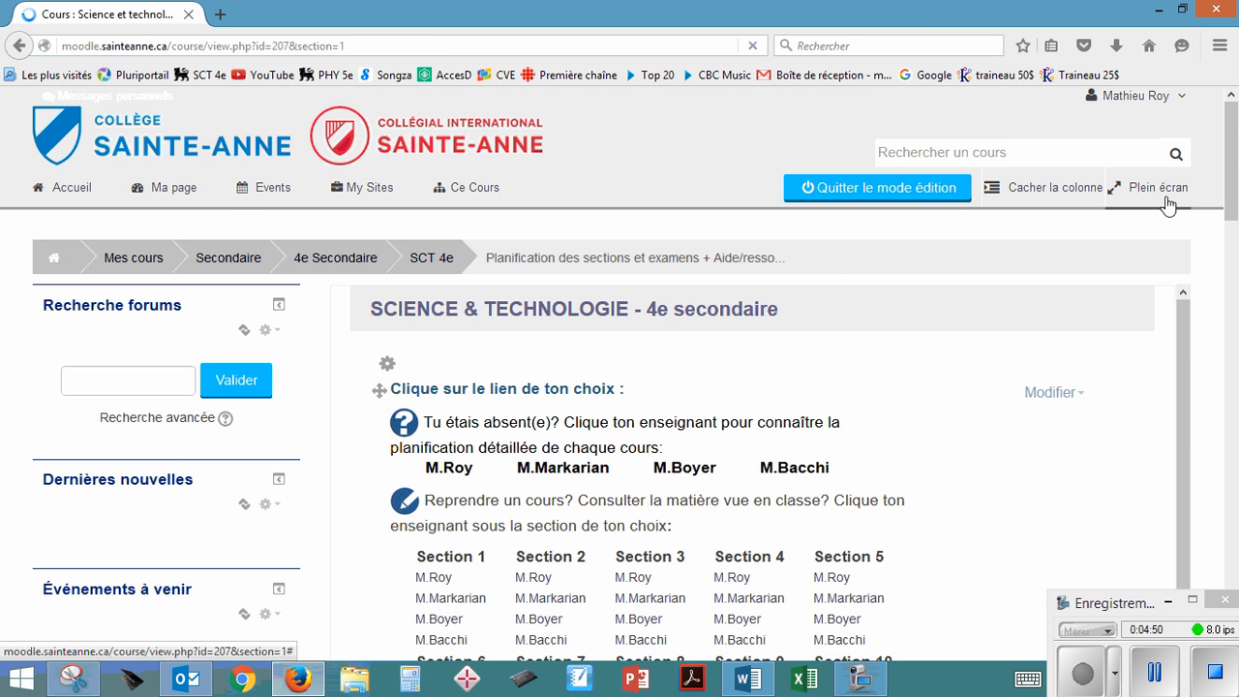
{"action": "left_click_drag", "start_coordinate": [1234, 158], "coordinate": [1231, 358]}
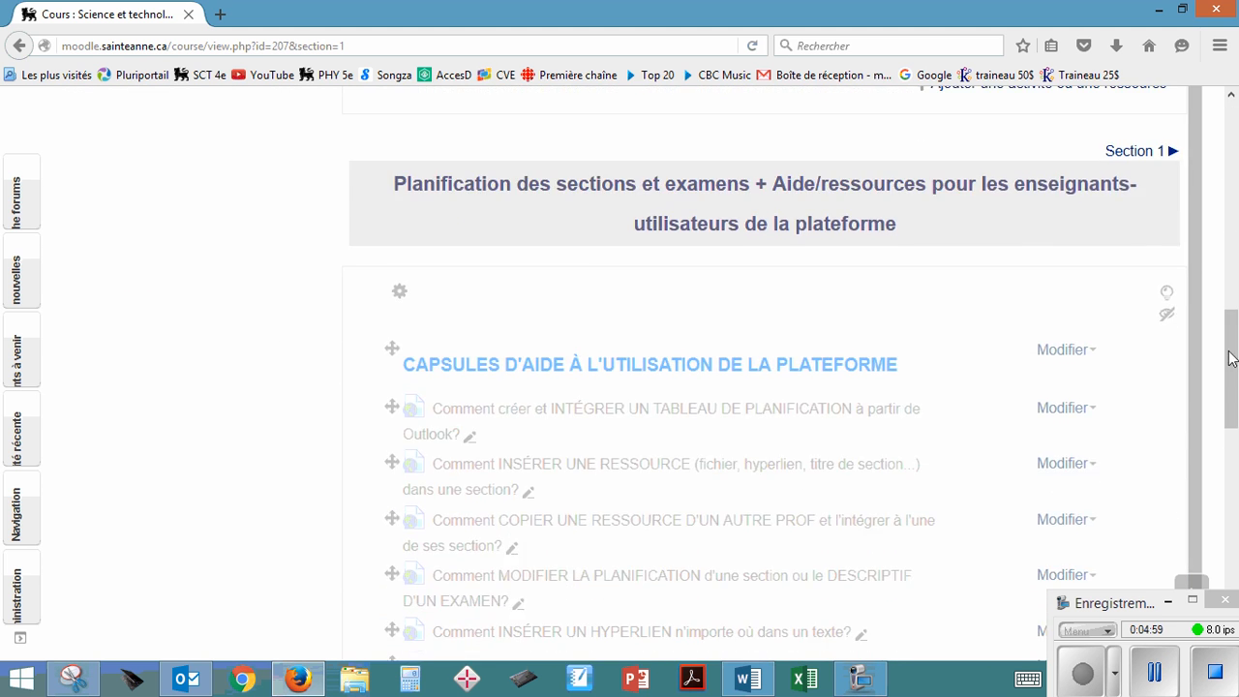
{"action": "left_click", "coordinate": [1166, 317]}
Step: Open the settings of the first SECTION 7 detailed planning page under PLANIFICATION DES SECTIONS
{"action": "left_click_drag", "start_coordinate": [1231, 332], "coordinate": [1219, 451]}
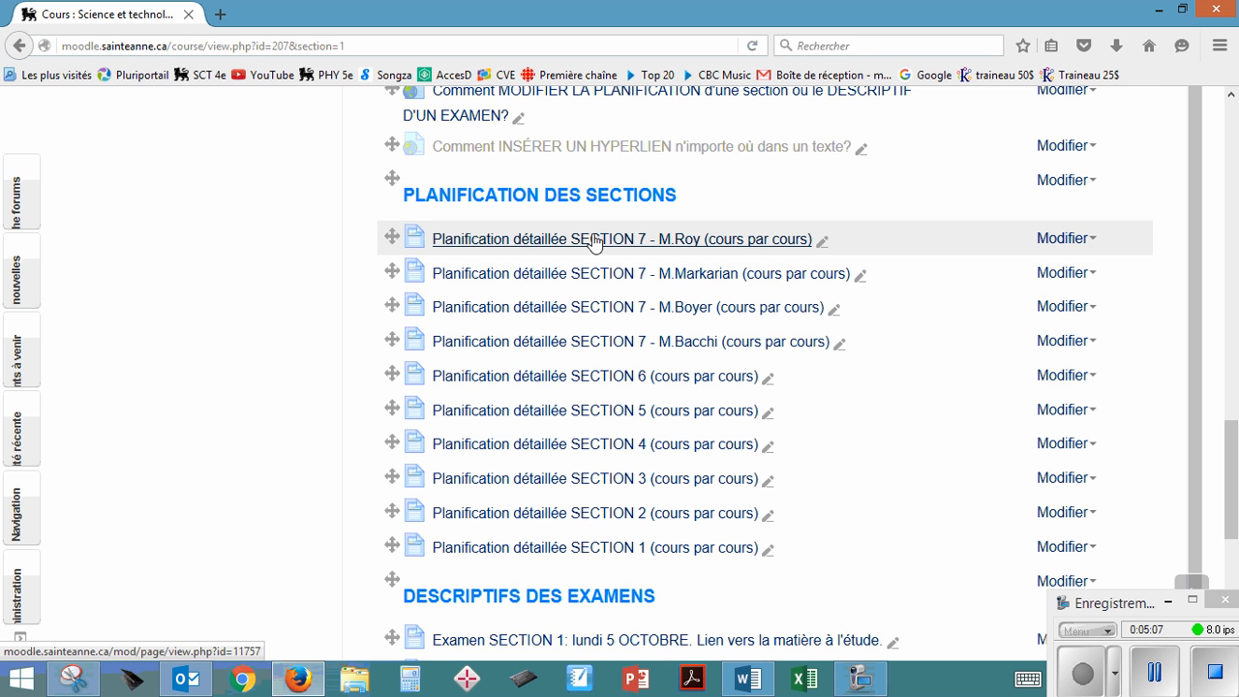
{"action": "left_click", "coordinate": [1066, 238]}
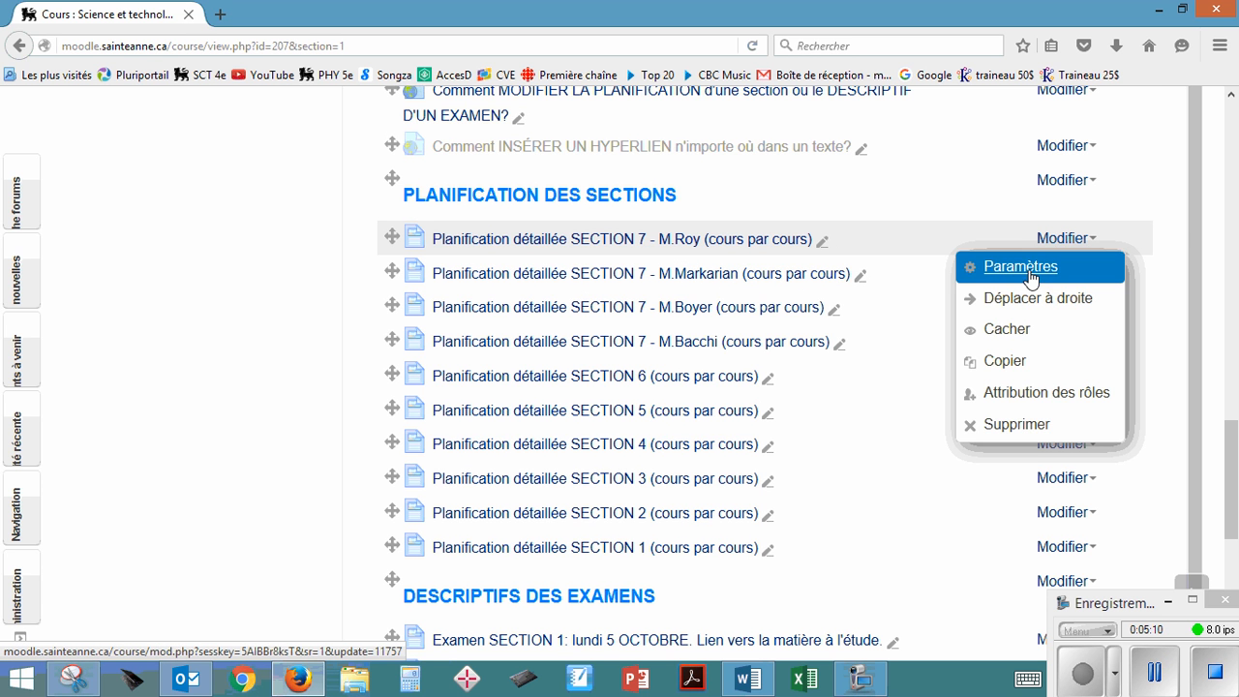
{"action": "left_click", "coordinate": [1025, 273]}
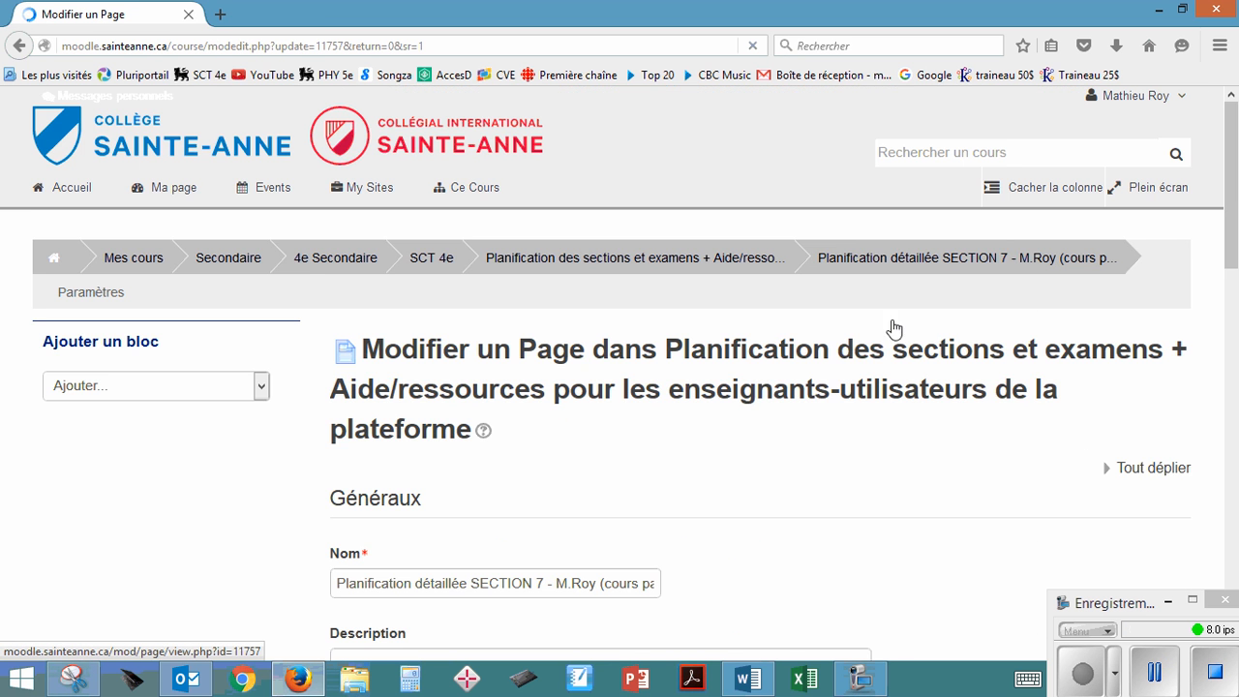
Step: Replace the 7–18 March schedule image in the page content with the copied 28 March – 8 April image
{"action": "scroll", "coordinate": [631, 310], "scroll_direction": "down", "scroll_amount": 6}
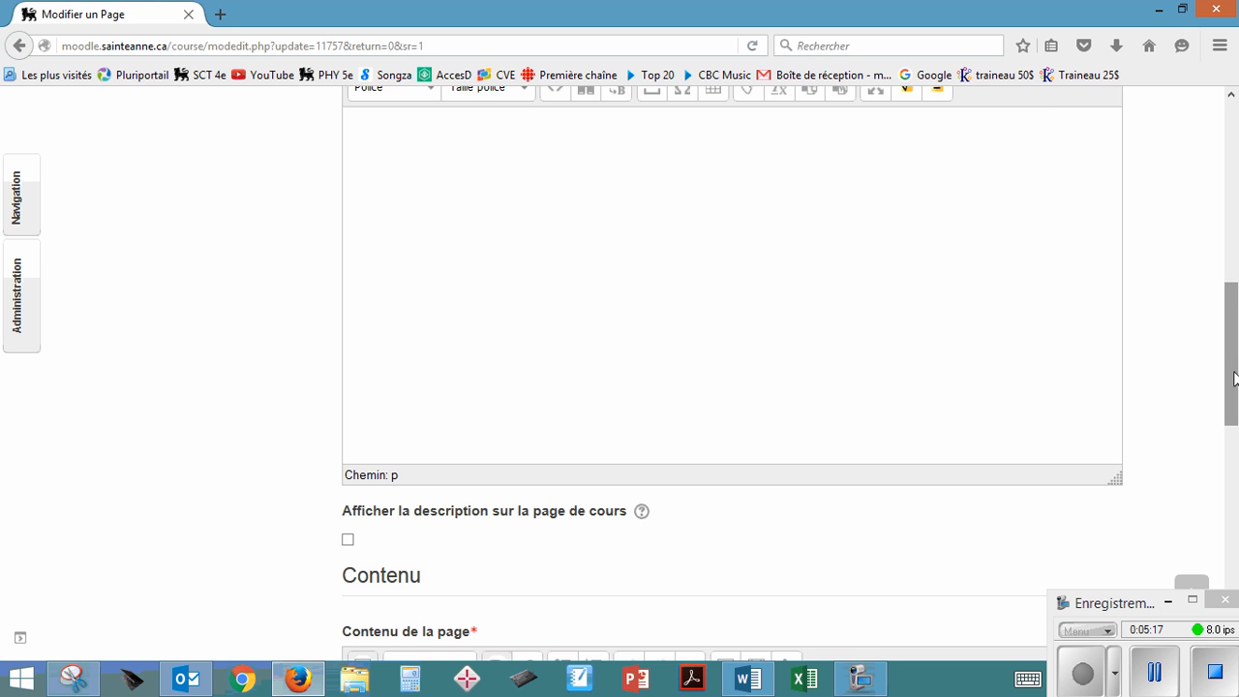
{"action": "left_click_drag", "start_coordinate": [1233, 358], "coordinate": [1233, 482]}
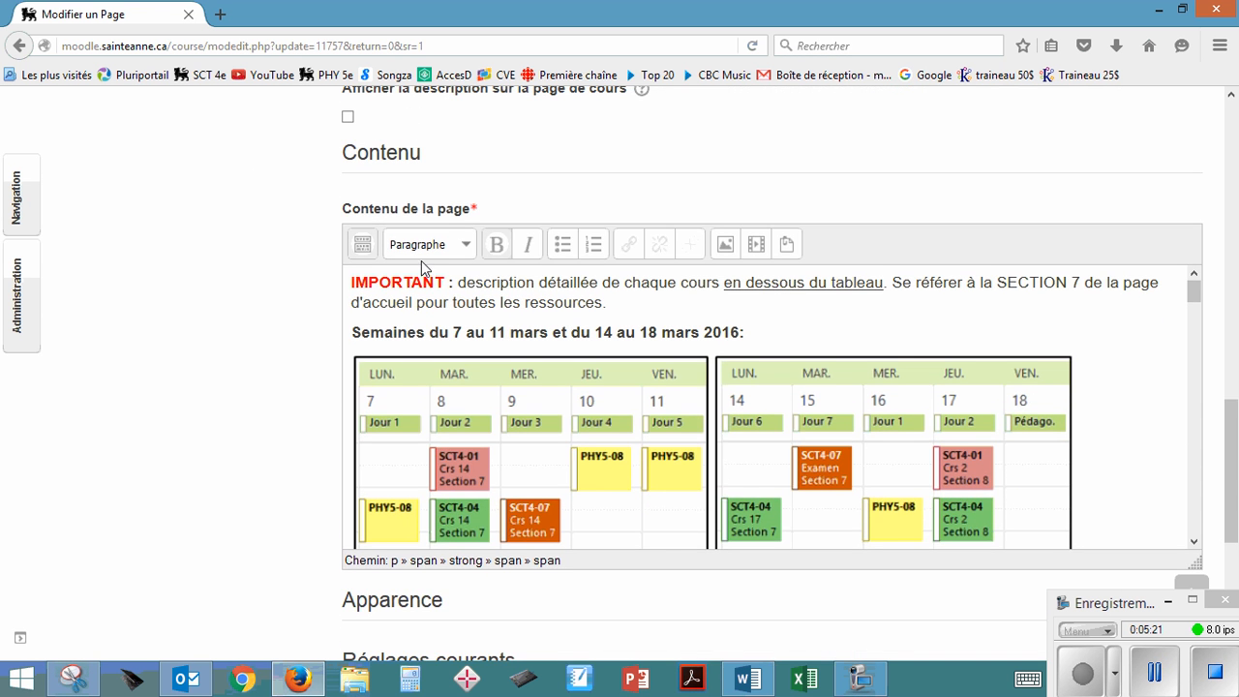
{"action": "left_click", "coordinate": [470, 398]}
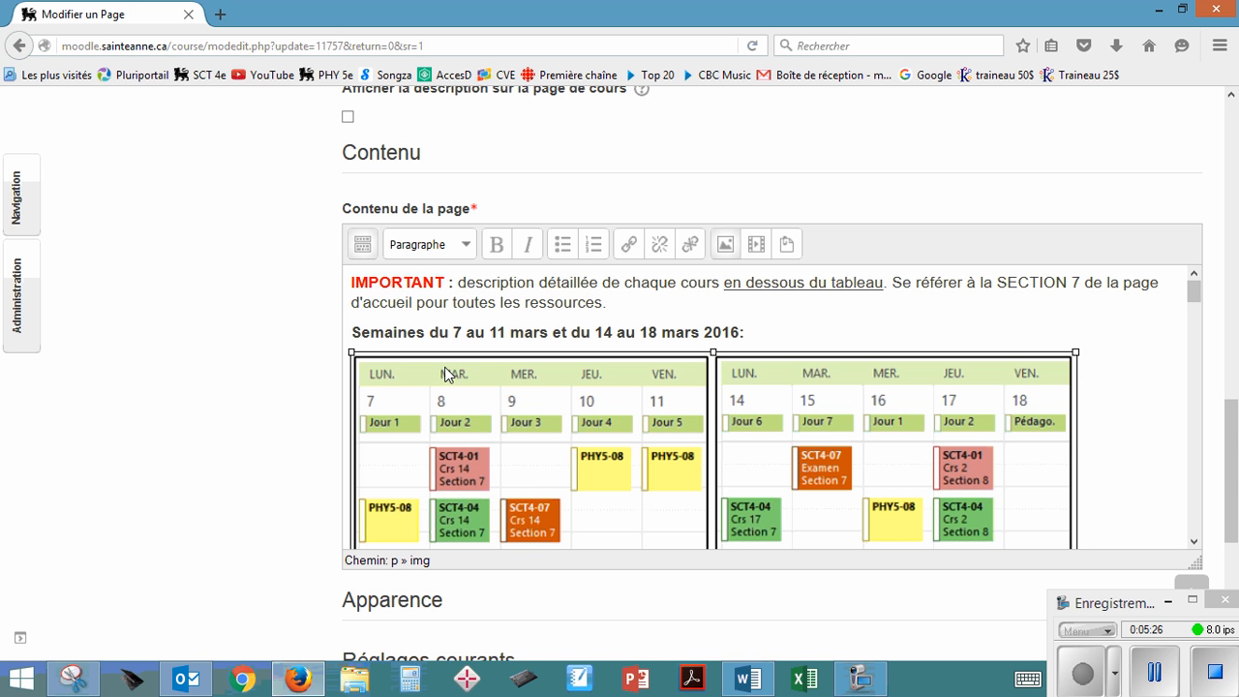
{"action": "key", "text": "Delete"}
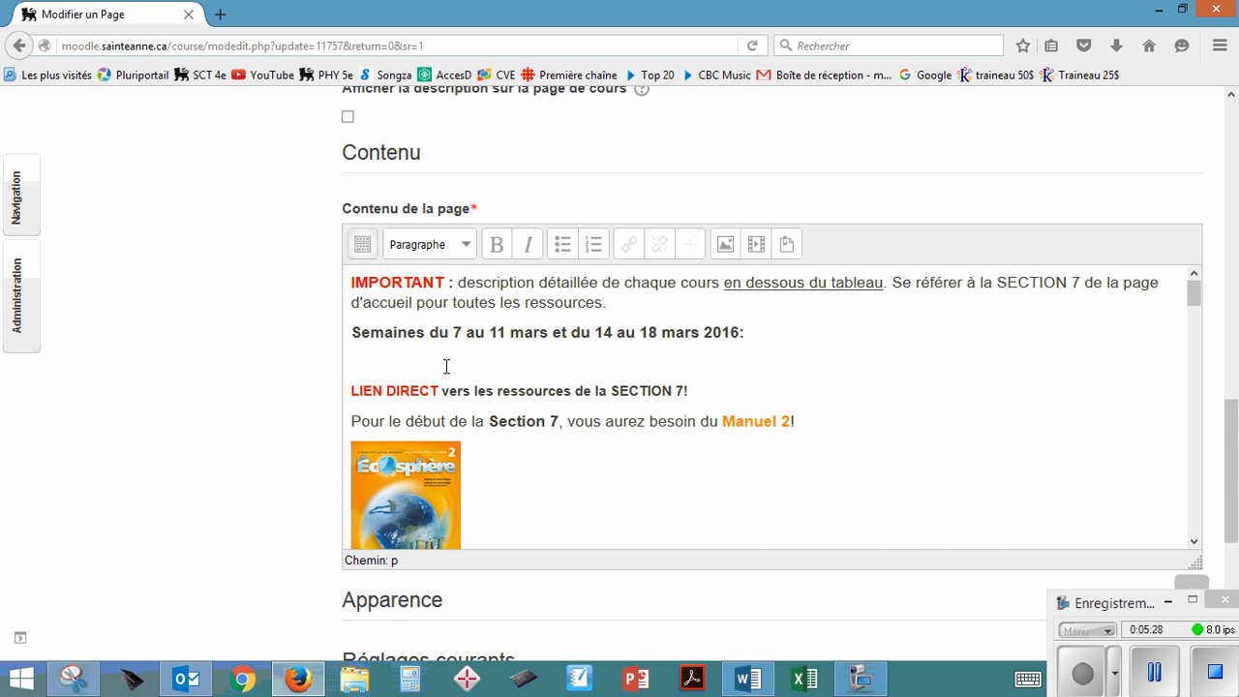
{"action": "key", "text": "ctrl+v"}
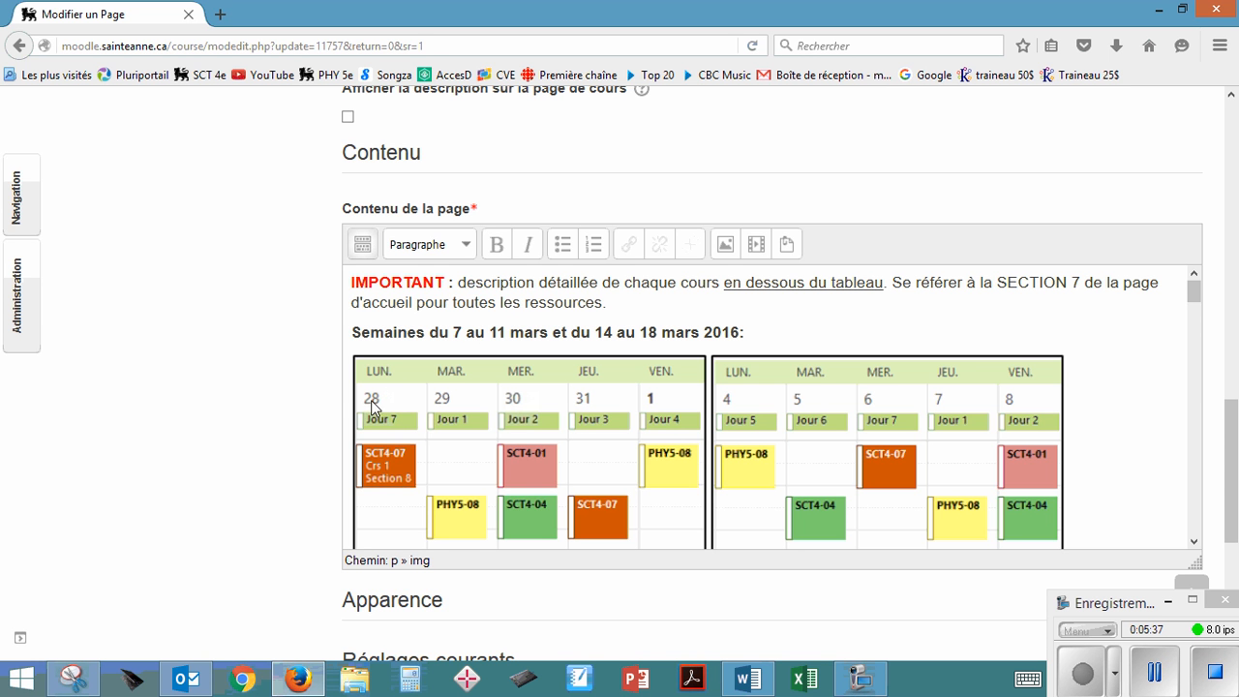
Step: Change the first week's dates in the heading above the schedule image to "28 mars au 1er avril et"
{"action": "left_click", "coordinate": [456, 334]}
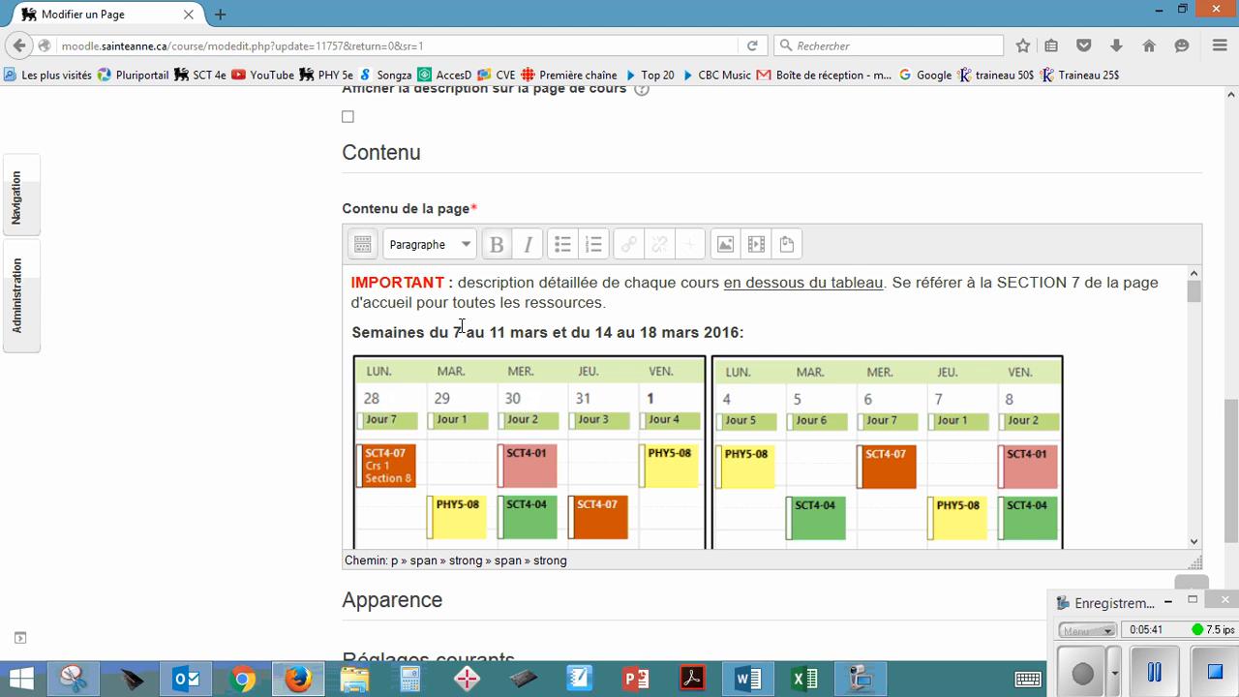
{"action": "type", "text": "28"}
{"action": "key", "text": "Delete"}
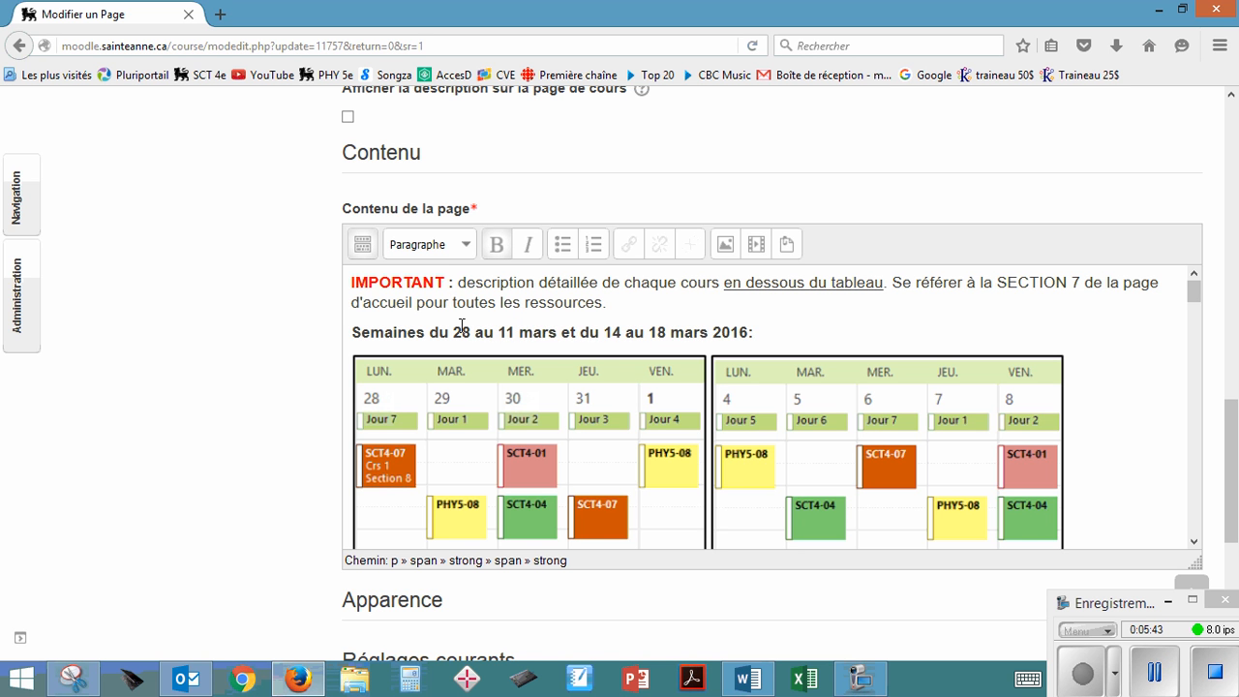
{"action": "type", "text": "mars a"}
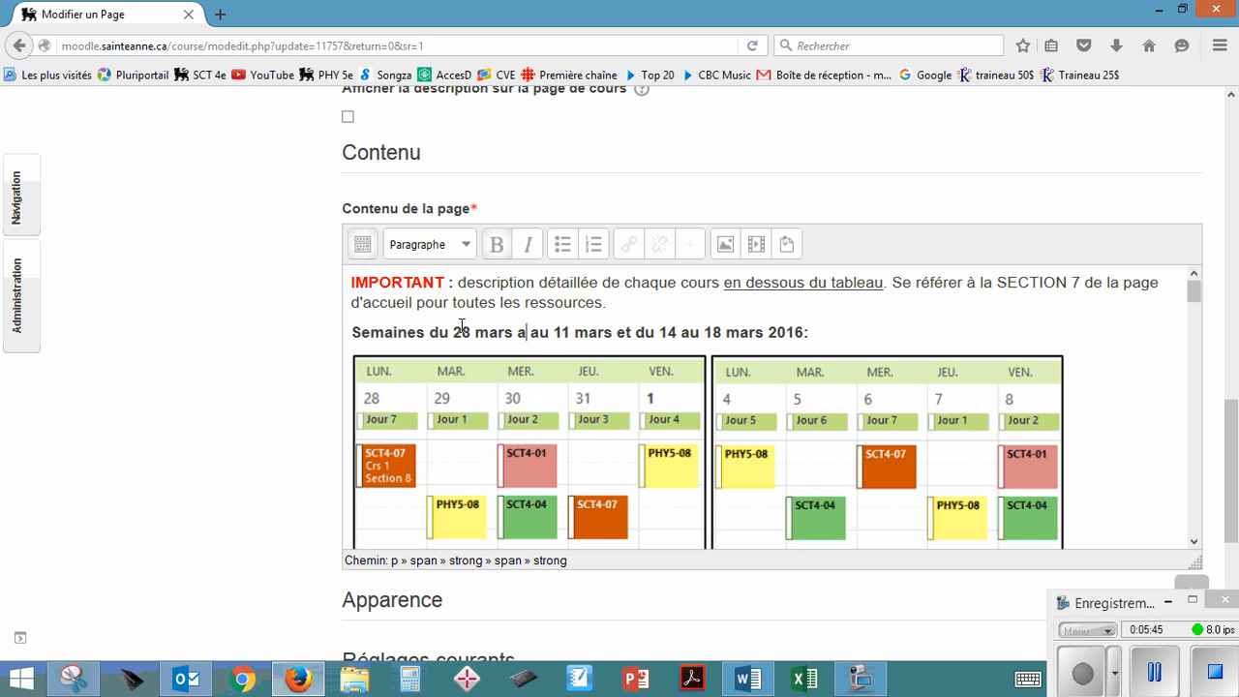
{"action": "type", "text": "u 1er avr"}
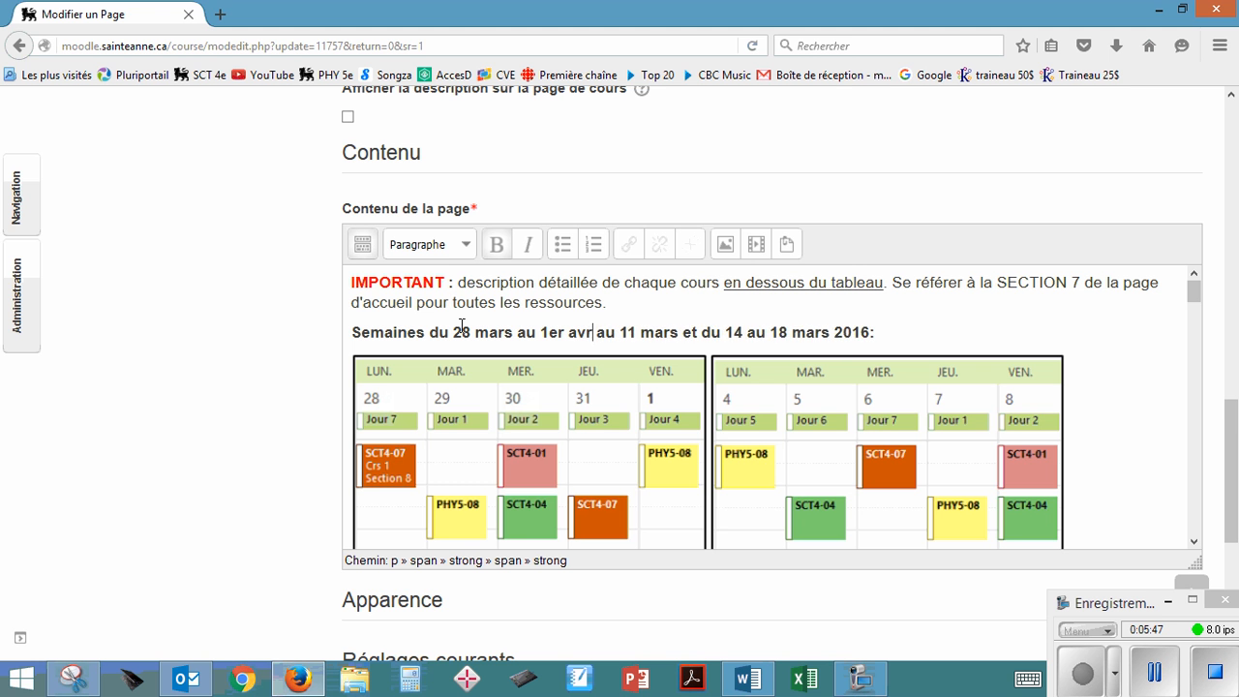
{"action": "type", "text": "il"}
{"action": "key", "text": "Delete"}
{"action": "key", "text": "Delete"}
{"action": "key", "text": "Delete"}
{"action": "key", "text": "Delete"}
{"action": "key", "text": "Delete"}
{"action": "key", "text": "Delete"}
{"action": "key", "text": "Delete"}
{"action": "key", "text": "Delete"}
{"action": "key", "text": "Delete"}
{"action": "key", "text": "Delete"}
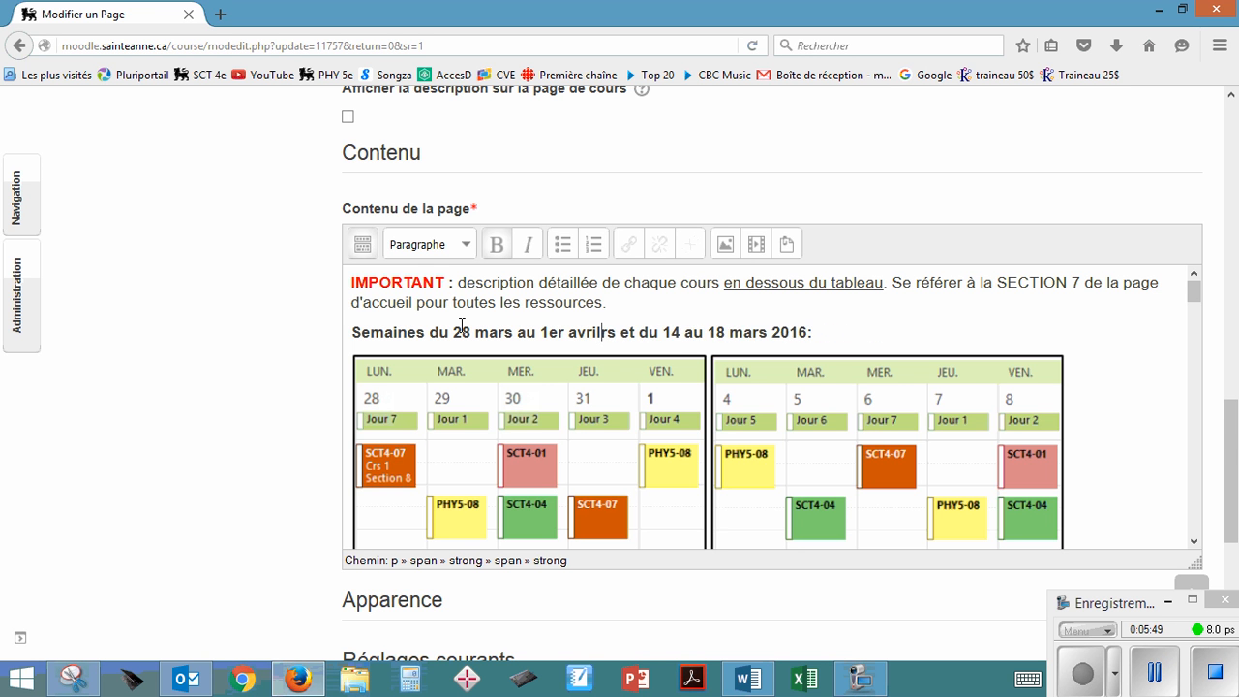
{"action": "key", "text": "Delete"}
{"action": "key", "text": "Delete"}
{"action": "key", "text": "Delete"}
{"action": "key", "text": "Delete"}
{"action": "key", "text": "Delete"}
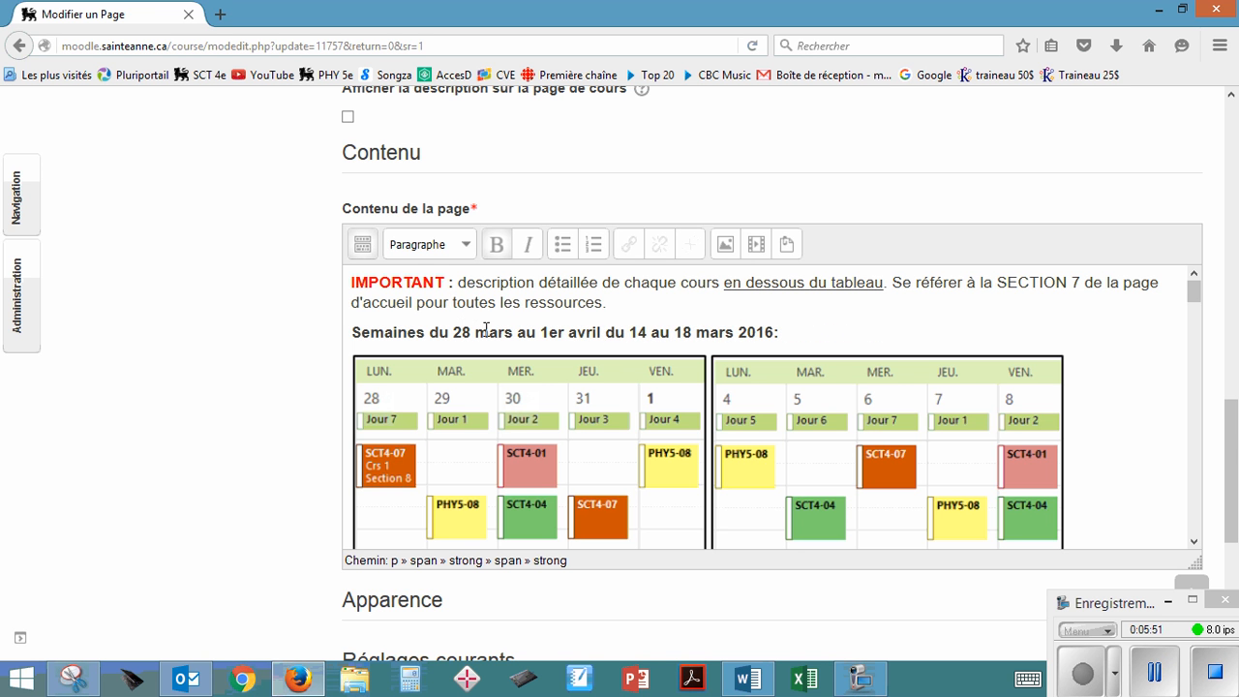
{"action": "type", "text": "et "}
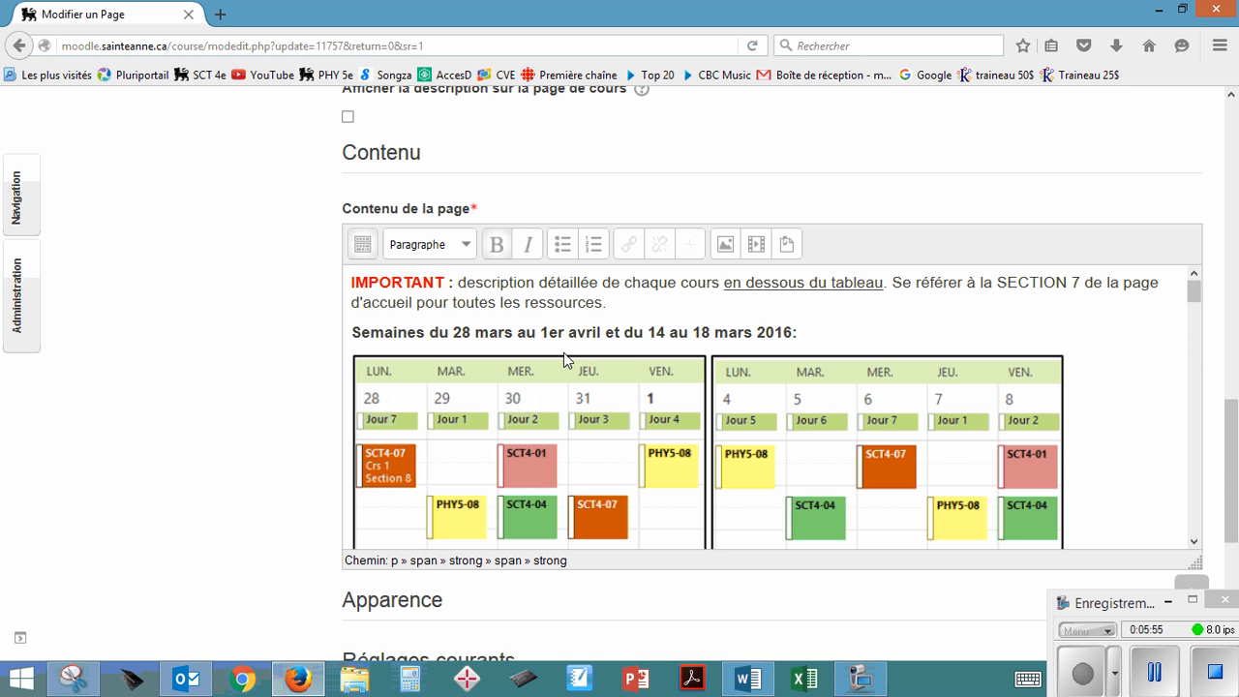
Step: Change the second week's dates in the heading to "4 avril au 8 avril", keeping the year 2016
{"action": "type", "text": "4 avril au"}
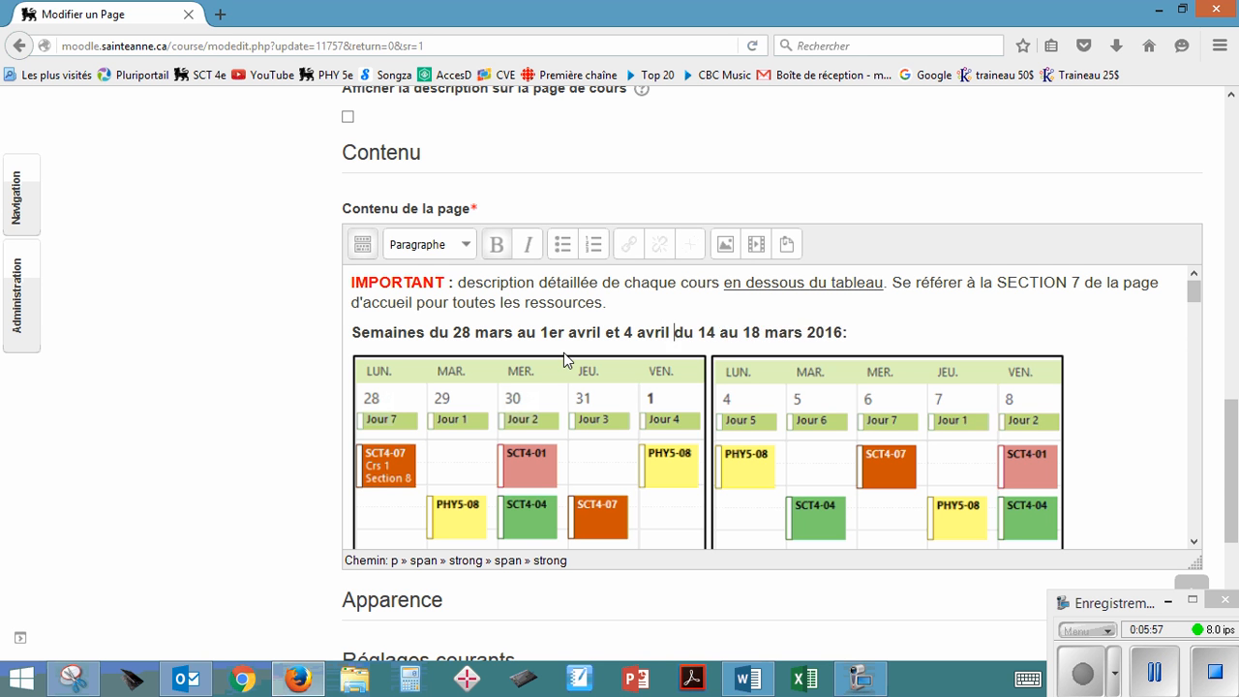
{"action": "type", "text": " 8 av"}
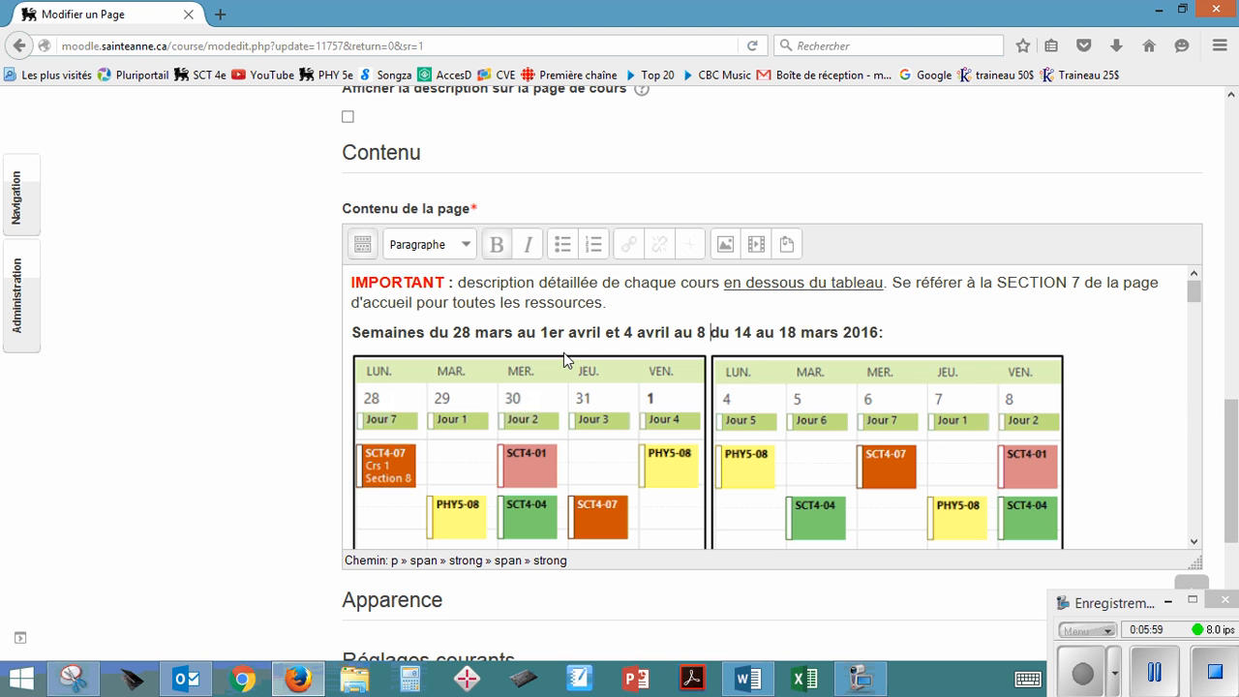
{"action": "type", "text": "ril"}
{"action": "key", "text": "Delete"}
{"action": "key", "text": "Delete"}
{"action": "key", "text": "Delete"}
{"action": "key", "text": "Delete"}
{"action": "key", "text": "Delete"}
{"action": "key", "text": "Delete"}
{"action": "key", "text": "Delete"}
{"action": "key", "text": "Delete"}
{"action": "key", "text": "Delete"}
{"action": "key", "text": "Delete"}
{"action": "key", "text": "Delete"}
{"action": "key", "text": "Delete"}
{"action": "key", "text": "Delete"}
{"action": "key", "text": "Delete"}
{"action": "key", "text": "Delete"}
{"action": "key", "text": "Delete"}
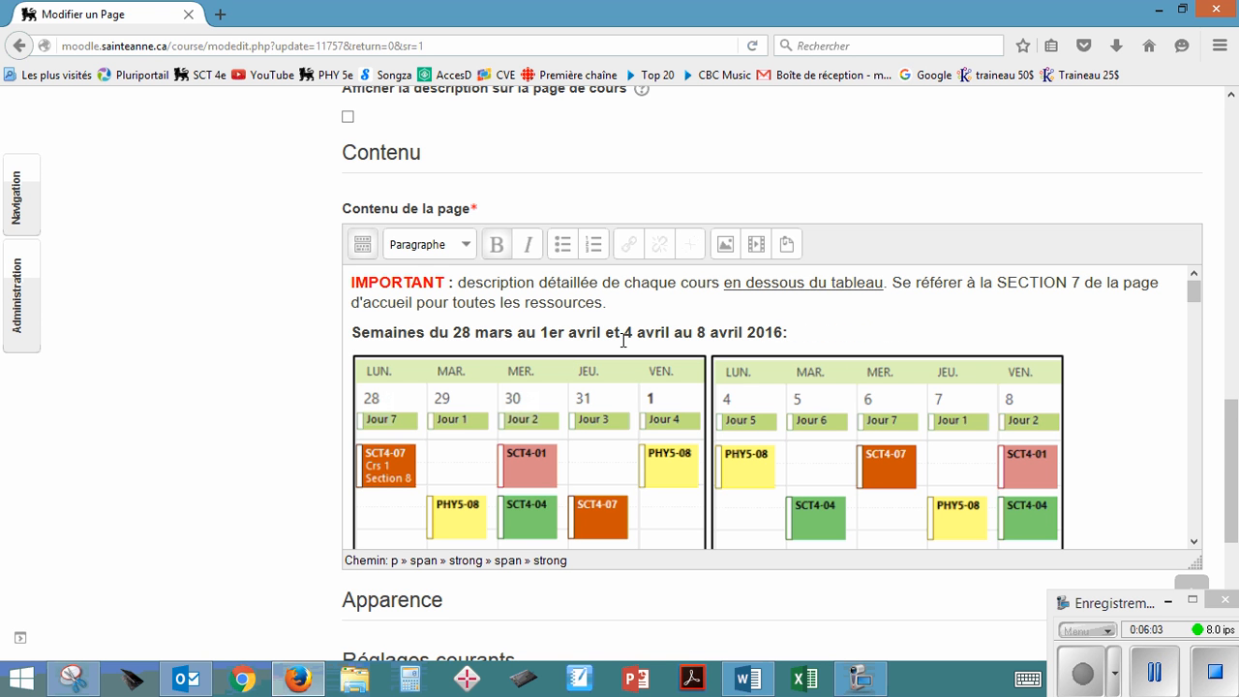
Step: Save the planning page, return to the course and turn off editing mode
{"action": "mouse_move", "coordinate": [1196, 302]}
{"action": "left_mouse_down"}
{"action": "mouse_move", "coordinate": [1196, 399]}
{"action": "mouse_move", "coordinate": [1199, 282]}
{"action": "left_mouse_up"}
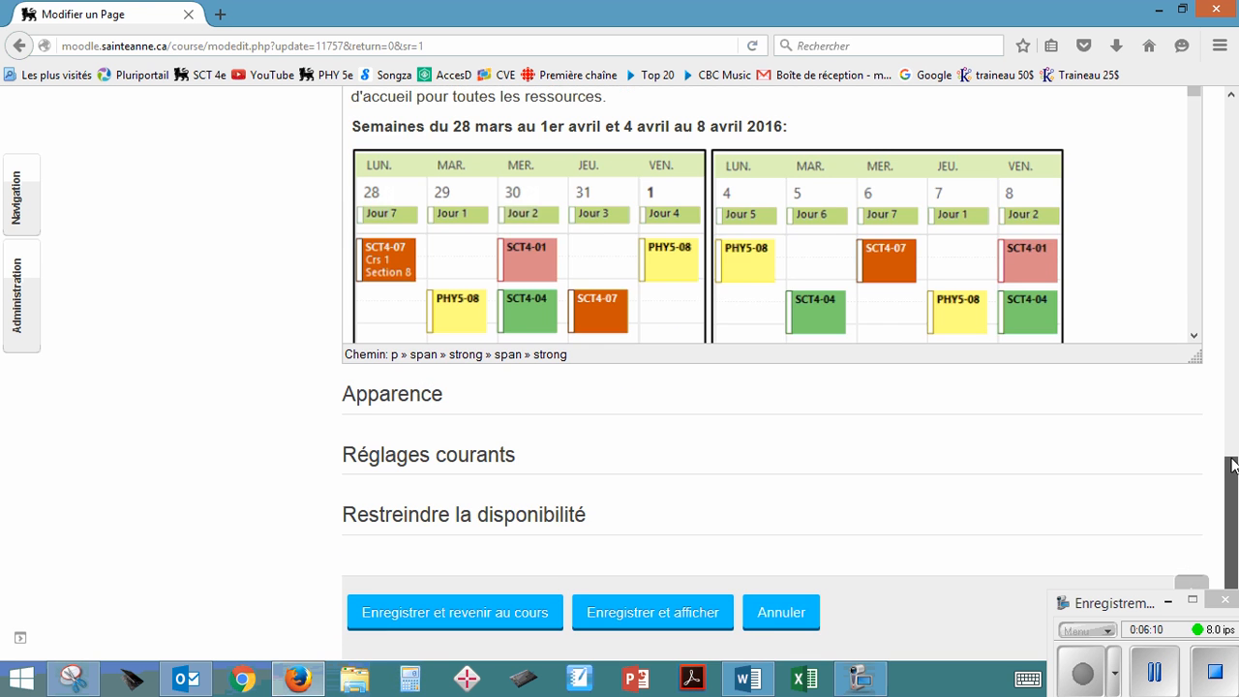
{"action": "scroll", "coordinate": [1229, 464], "scroll_direction": "down", "scroll_amount": 4}
{"action": "left_click", "coordinate": [499, 600]}
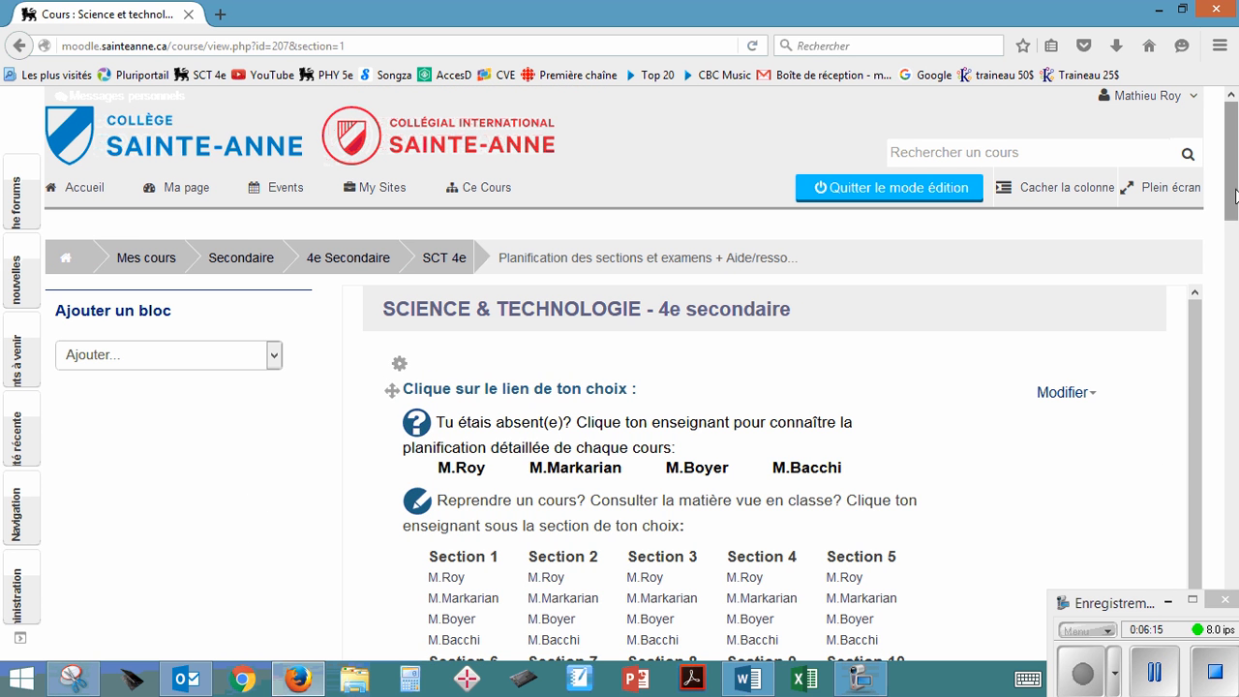
{"action": "left_click", "coordinate": [877, 188]}
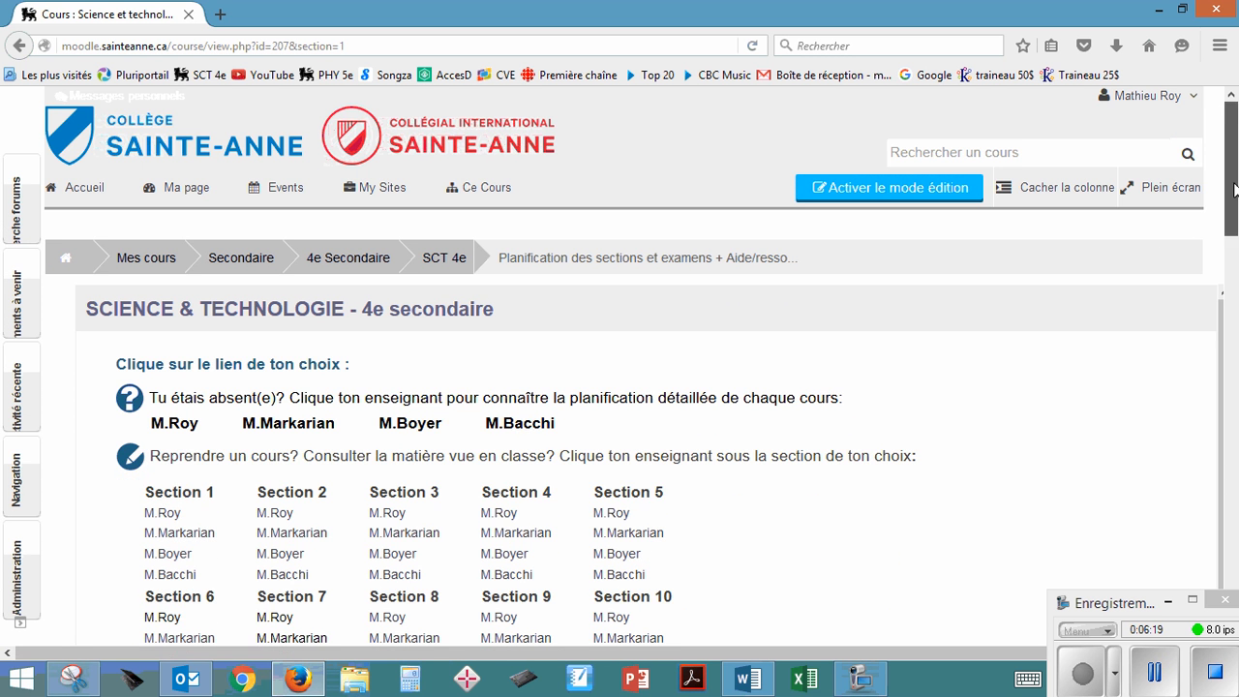
Step: Open the first SECTION 7 detailed planning page and check its updated heading and schedule image
{"action": "scroll", "coordinate": [1236, 189], "scroll_direction": "down", "scroll_amount": 3}
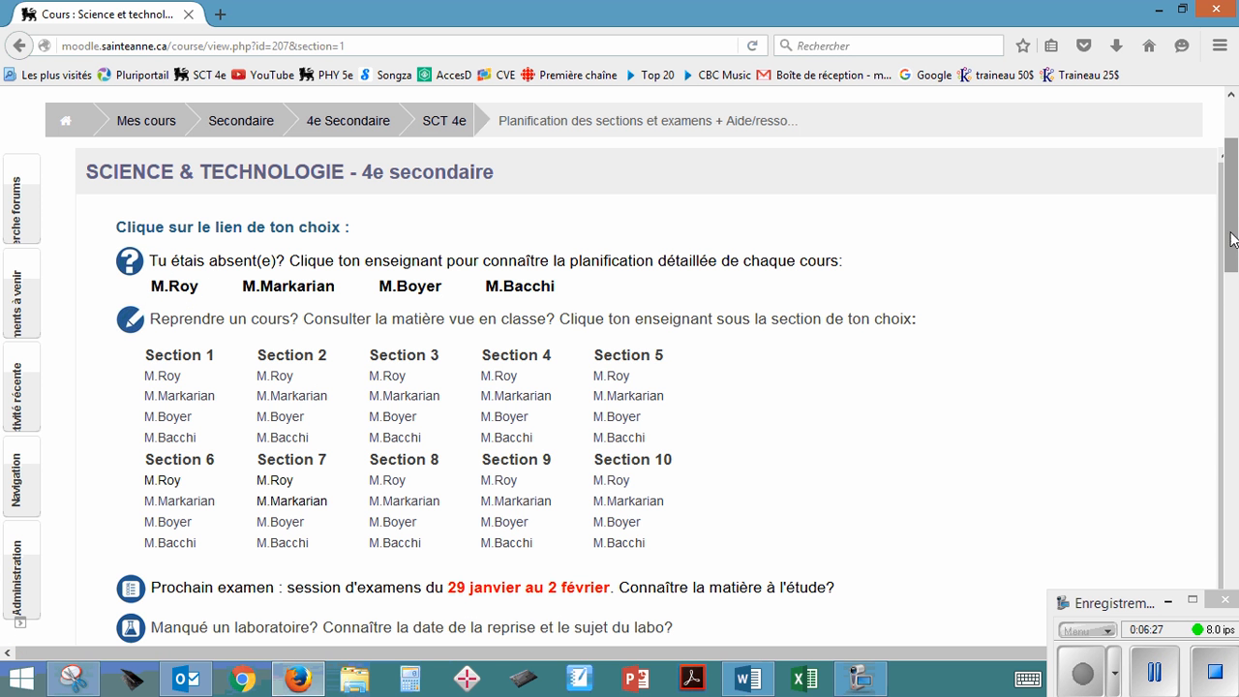
{"action": "scroll", "coordinate": [1233, 239], "scroll_direction": "down", "scroll_amount": 10}
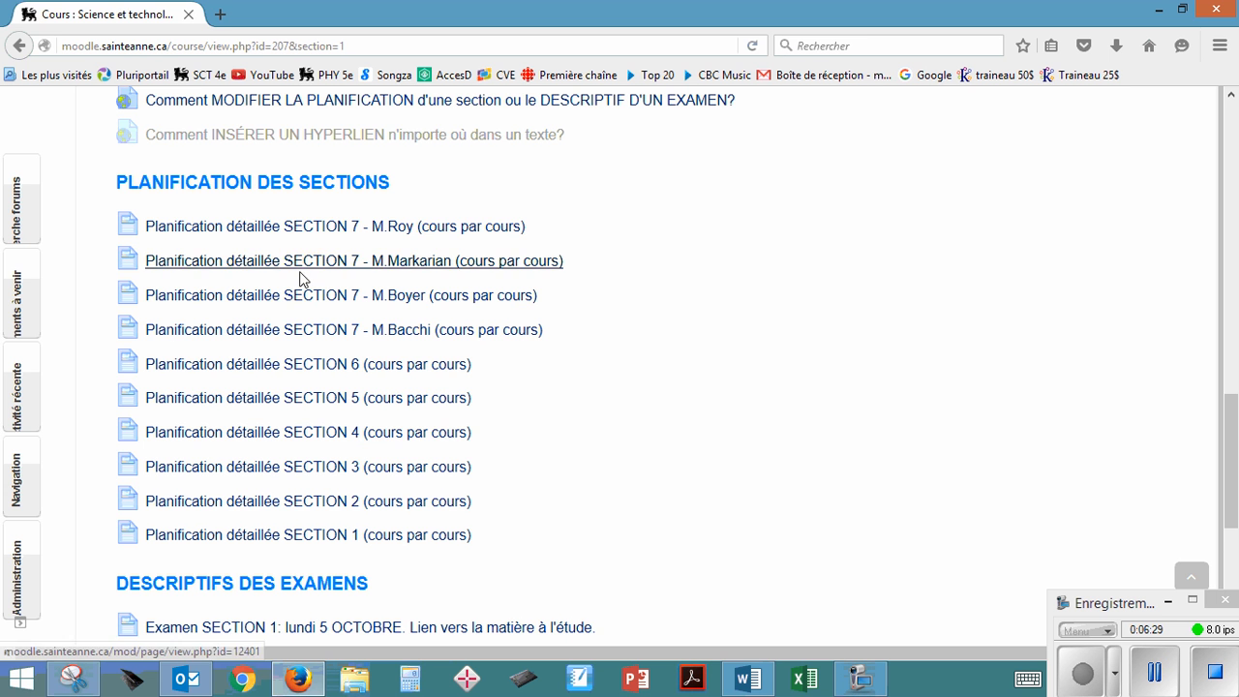
{"action": "left_click", "coordinate": [319, 262]}
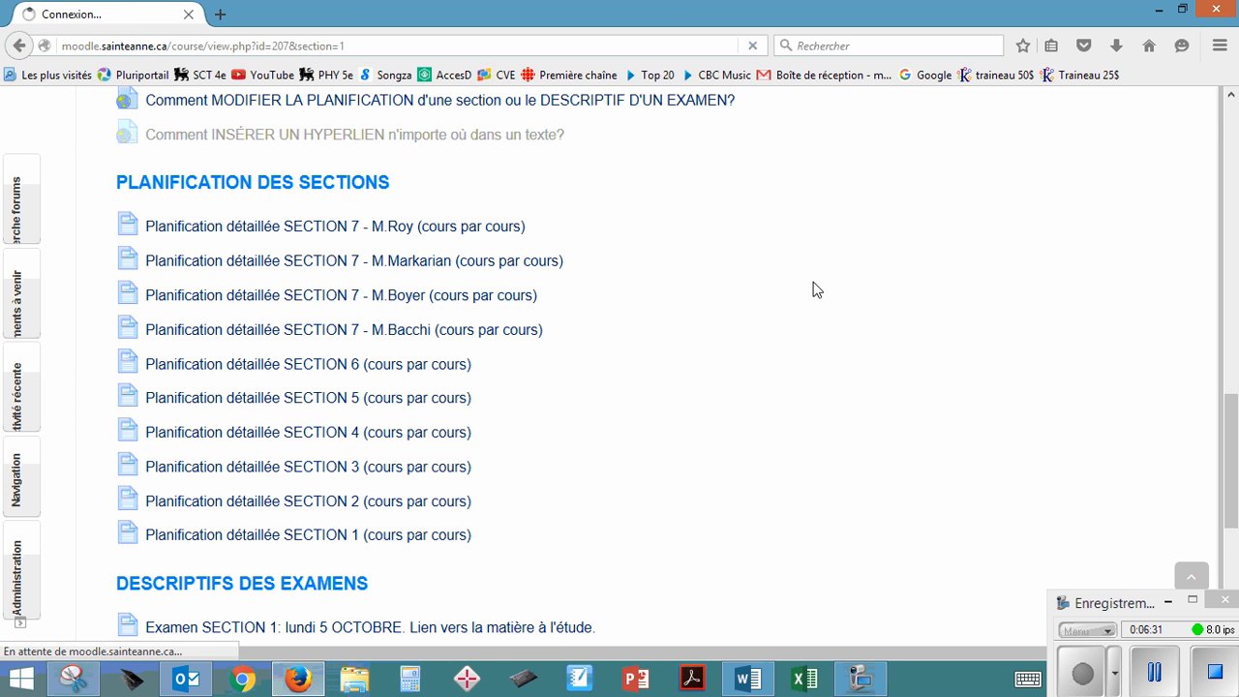
{"action": "scroll", "coordinate": [577, 281], "scroll_direction": "down", "scroll_amount": 3}
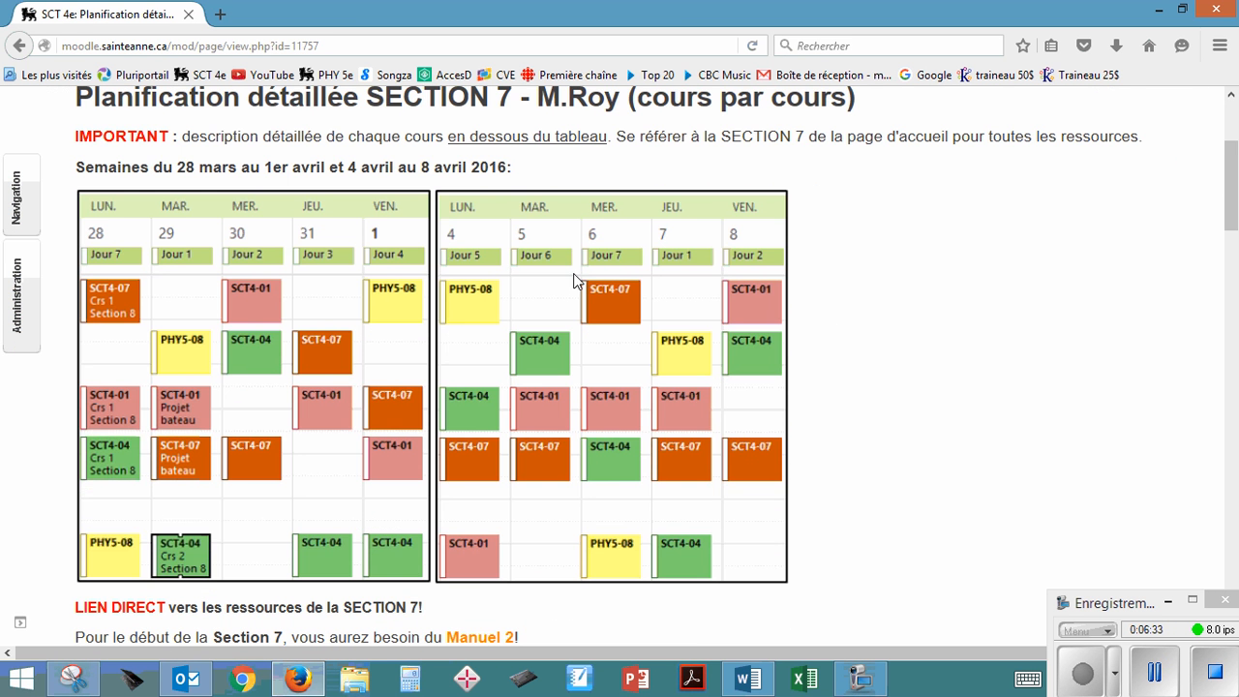
{"action": "scroll", "coordinate": [951, 331], "scroll_direction": "up", "scroll_amount": 2}
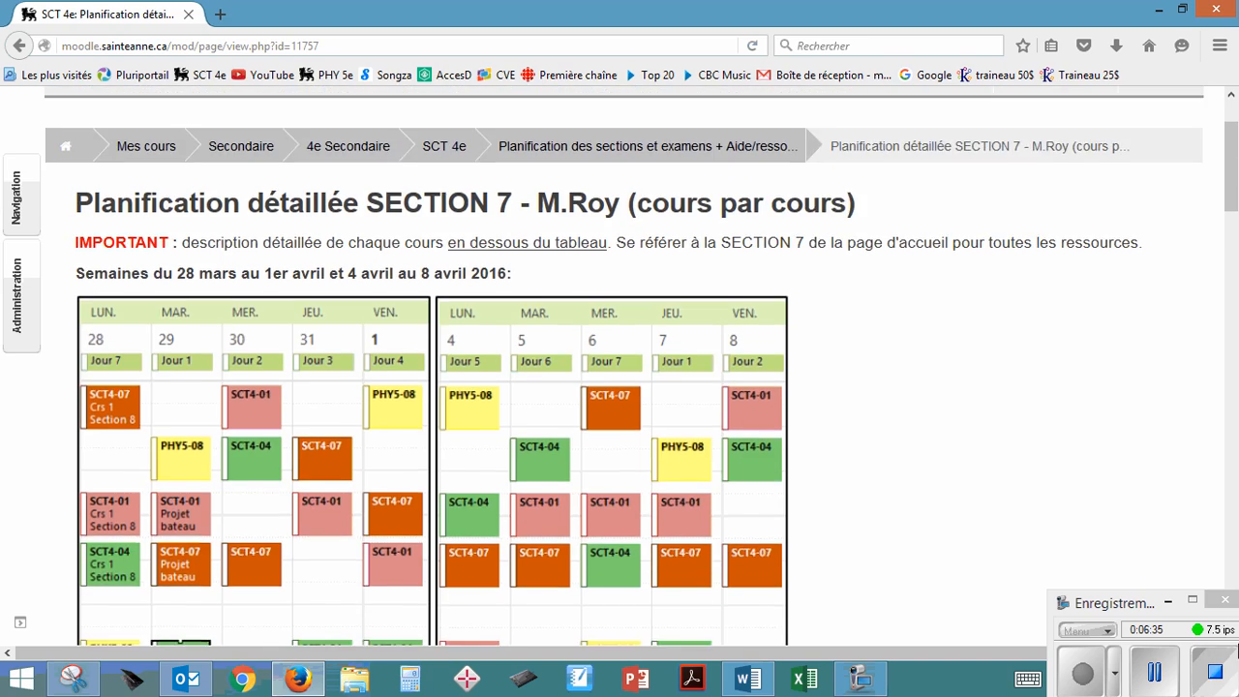